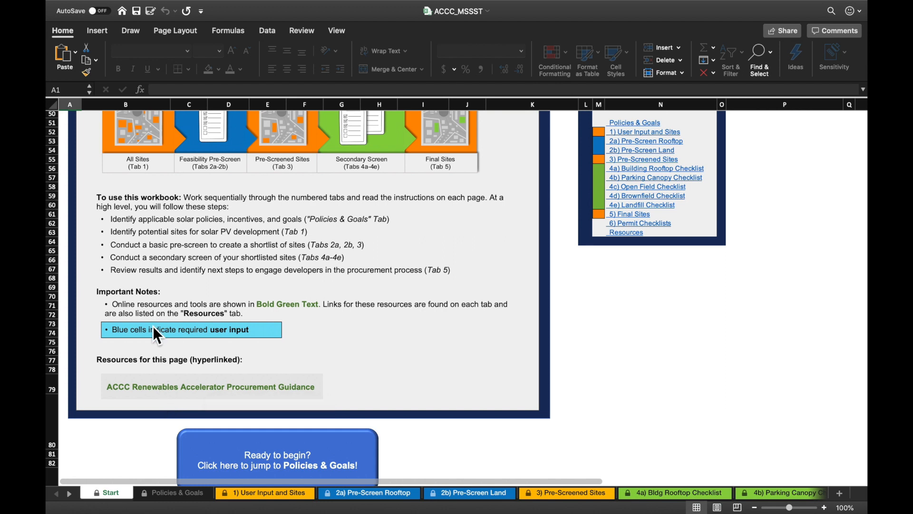
# Step: Go to the Policies & Goals sheet and review Table 1 on solar policies and the page's linked resources
pyautogui.scroll(-5, 167, 321)
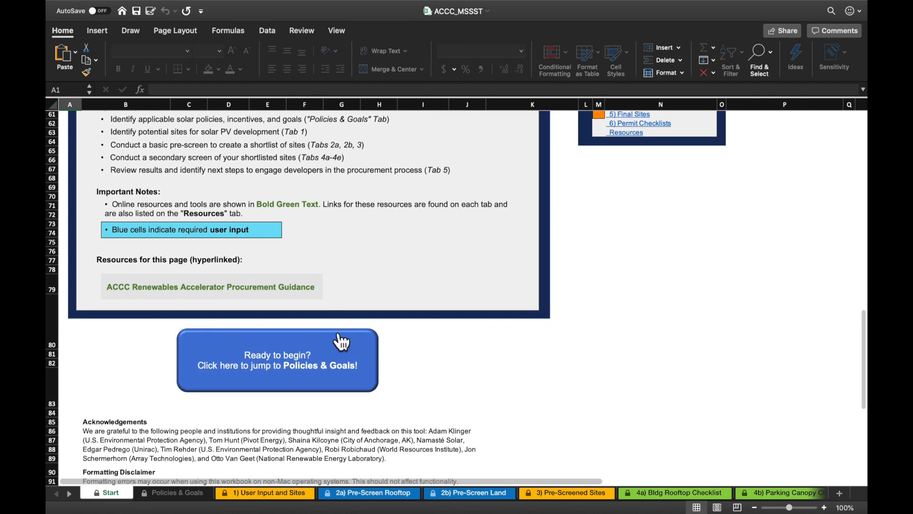
pyautogui.click(321, 352)
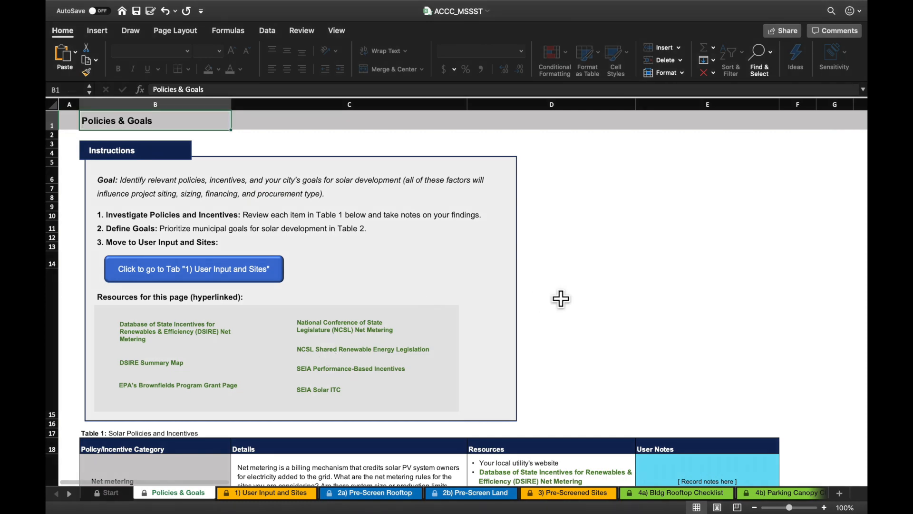
pyautogui.scroll(-5, 561, 299)
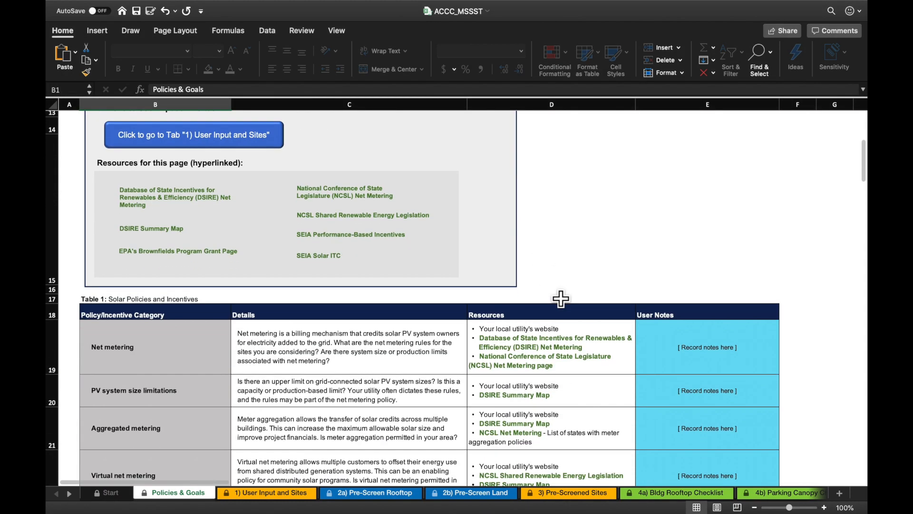
pyautogui.scroll(-2, 561, 299)
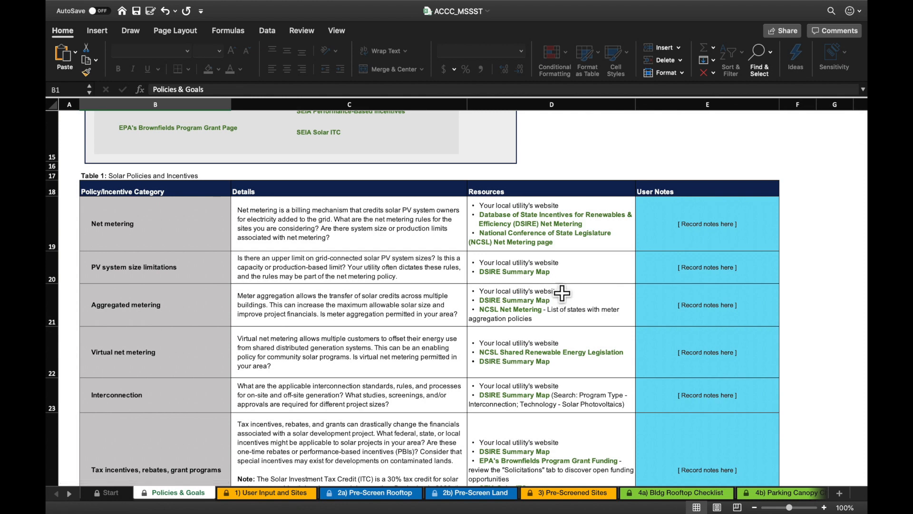
pyautogui.scroll(3, 539, 218)
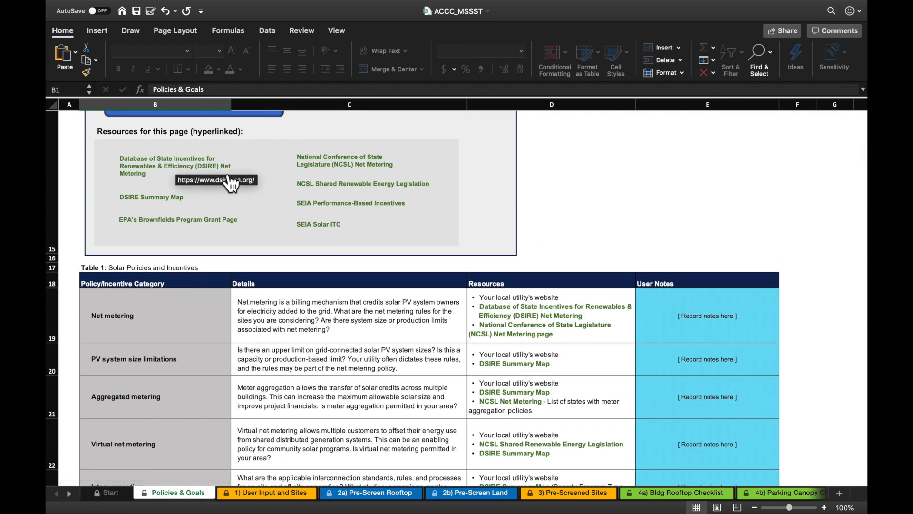
# Step: Look through the workbook's sheet tabs up to the Resources sheet and back to the first one
pyautogui.click(72, 494)
pyautogui.click(73, 494)
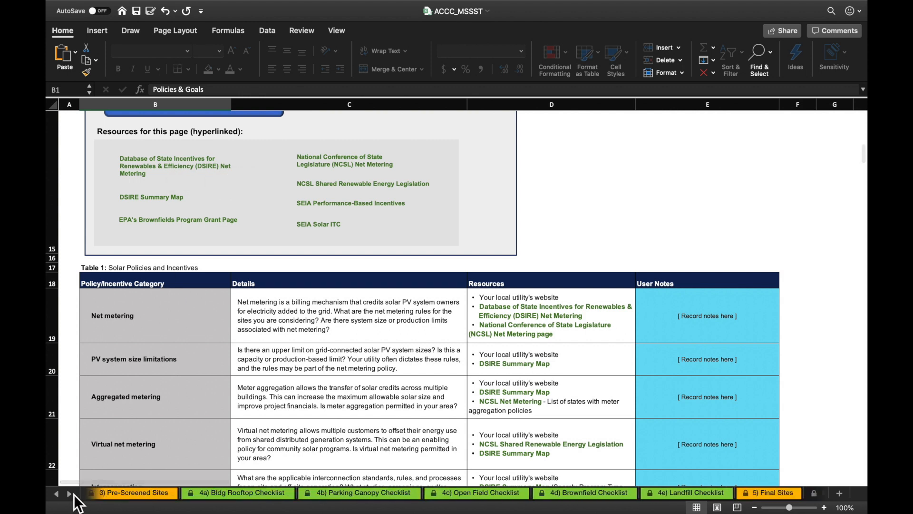
pyautogui.click(72, 494)
pyautogui.click(68, 495)
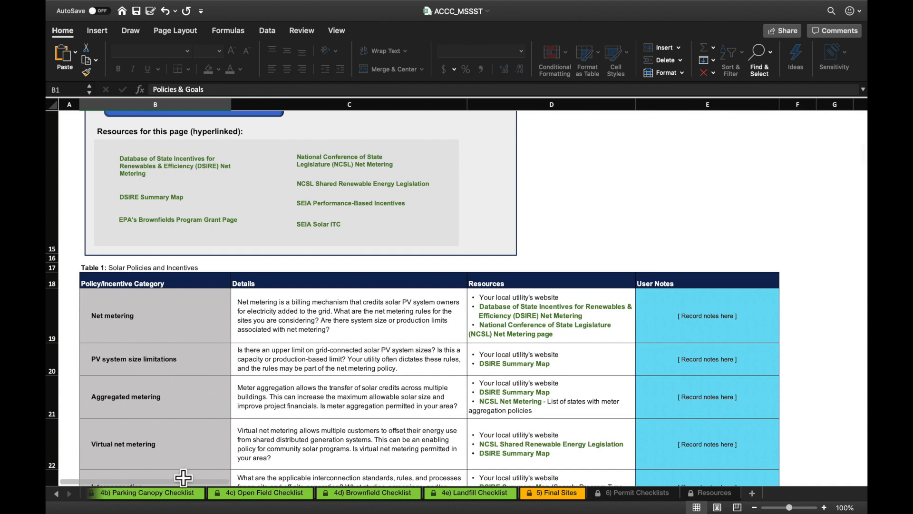
pyautogui.click(57, 494)
pyautogui.click(57, 494)
pyautogui.click(57, 494)
pyautogui.click(57, 493)
pyautogui.click(57, 494)
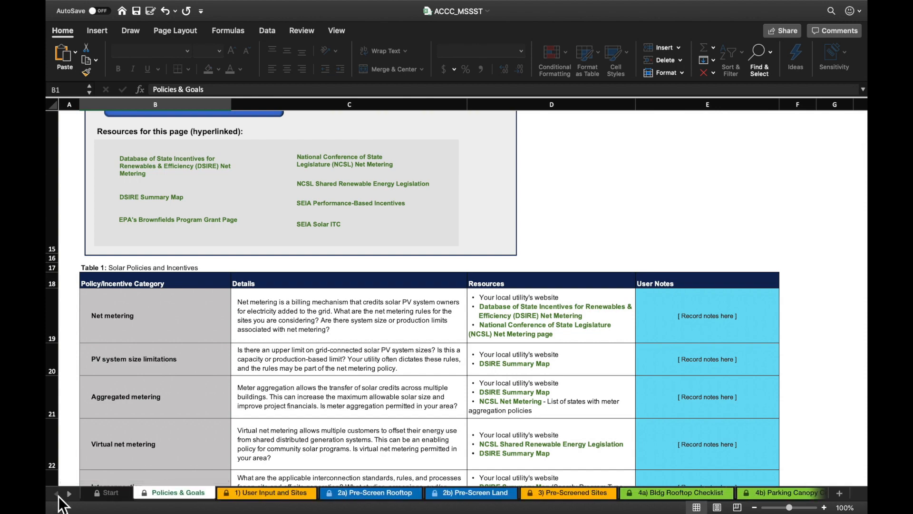
# Step: In Table 2, rate the highest return on investment goal as Medium Priority and the renewable energy targets goal as Low Priority
pyautogui.scroll(-15, 204, 418)
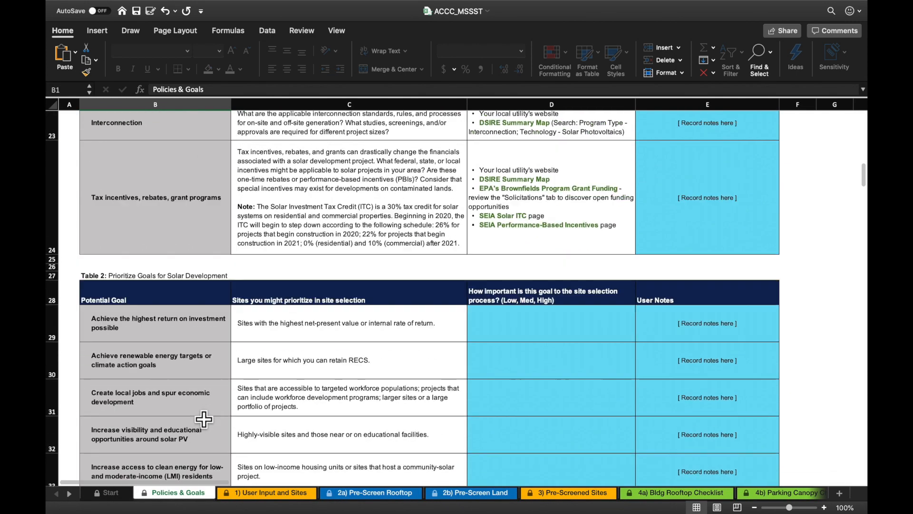
pyautogui.scroll(-3, 203, 419)
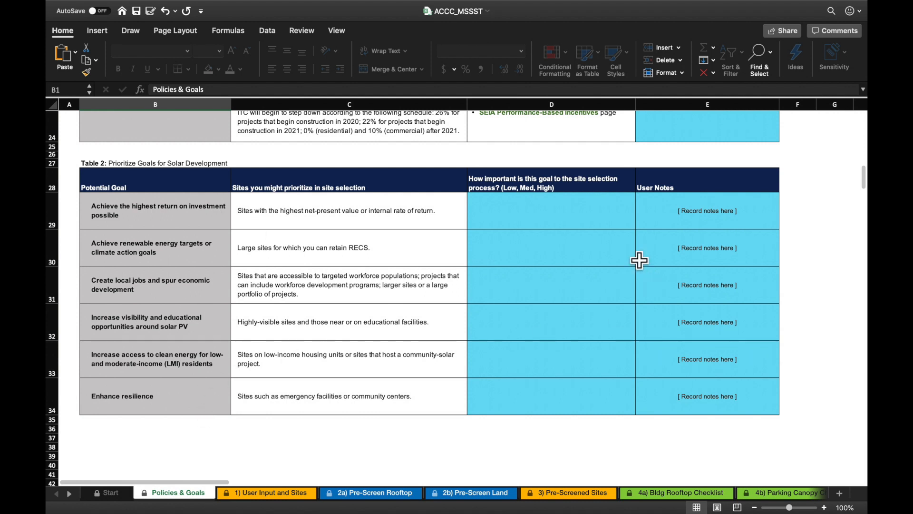
pyautogui.click(608, 225)
pyautogui.click(640, 224)
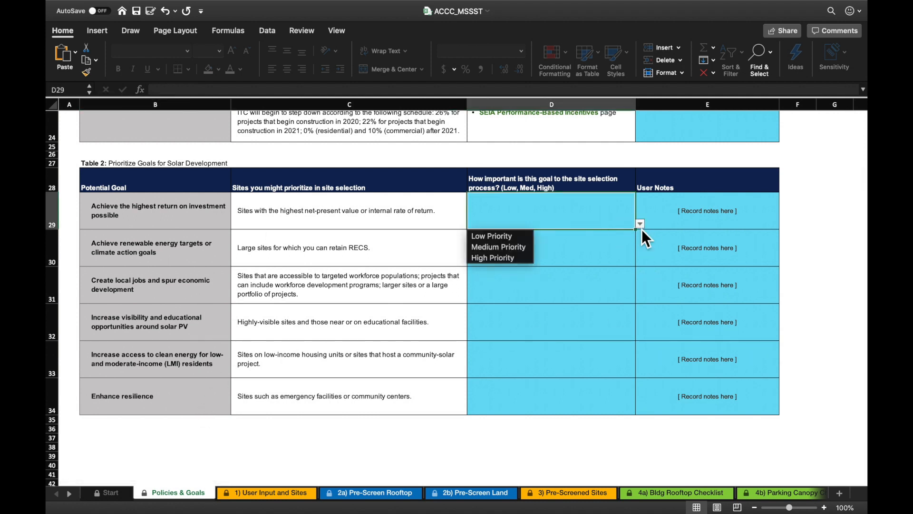
pyautogui.click(527, 251)
pyautogui.click(595, 257)
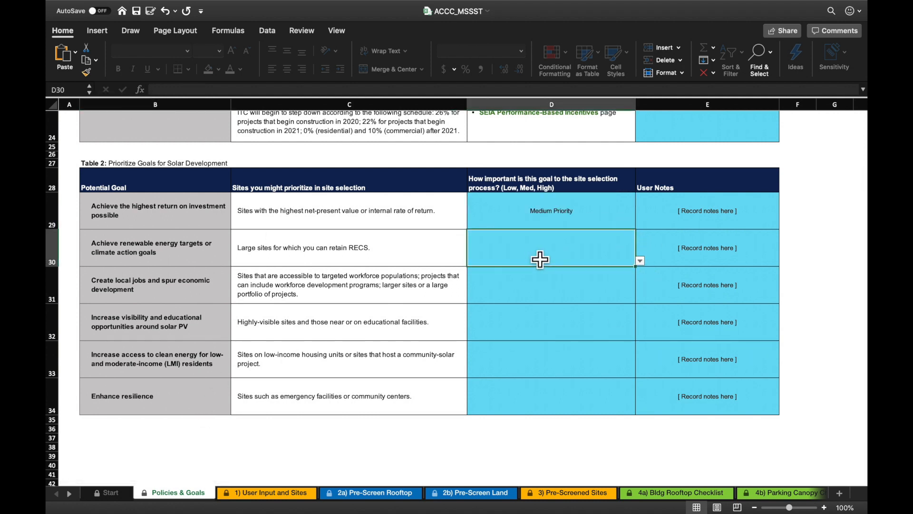
pyautogui.click(640, 262)
pyautogui.click(512, 275)
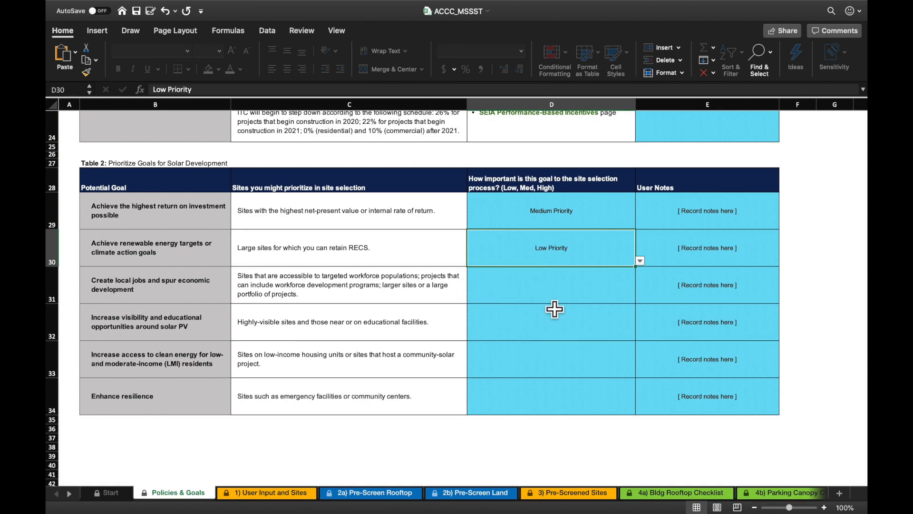
# Step: Go to the User Input and Sites sheet using the link in the Policies & Goals instructions
pyautogui.scroll(-1, 554, 309)
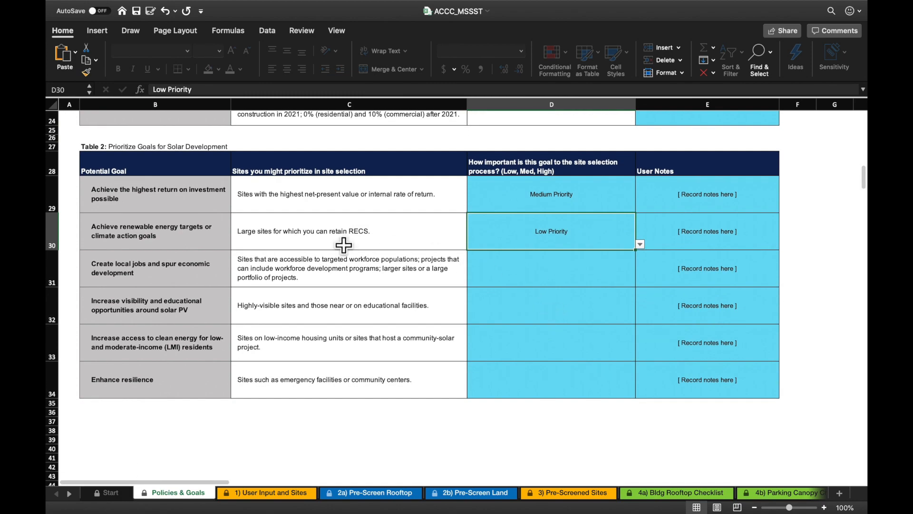
pyautogui.scroll(10, 346, 241)
pyautogui.scroll(3, 340, 240)
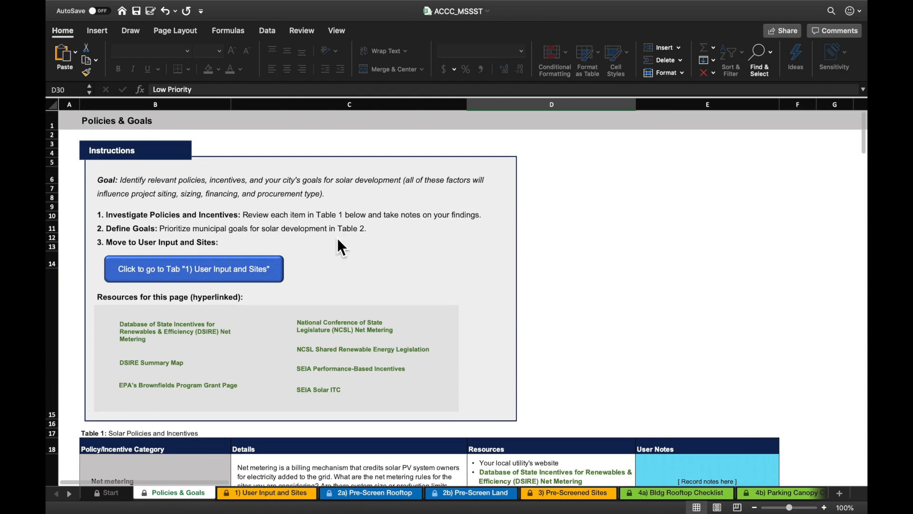
pyautogui.click(249, 264)
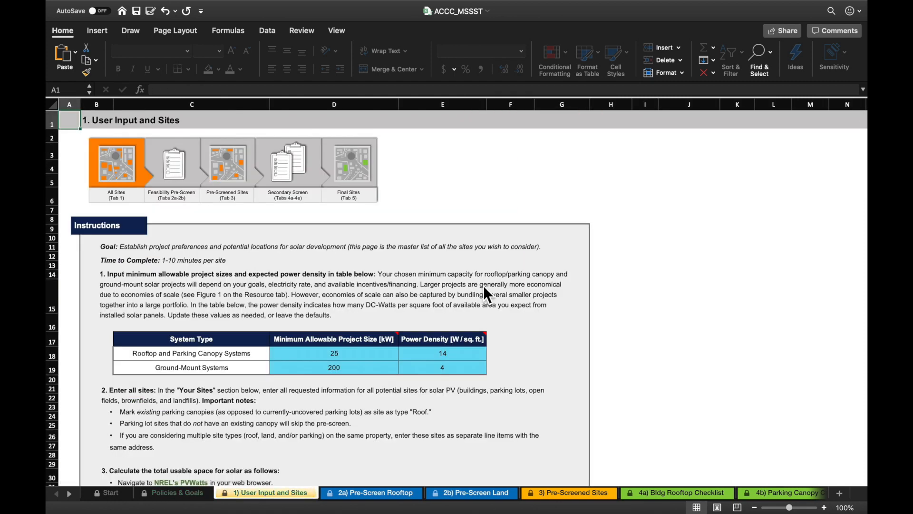
pyautogui.press('Right')
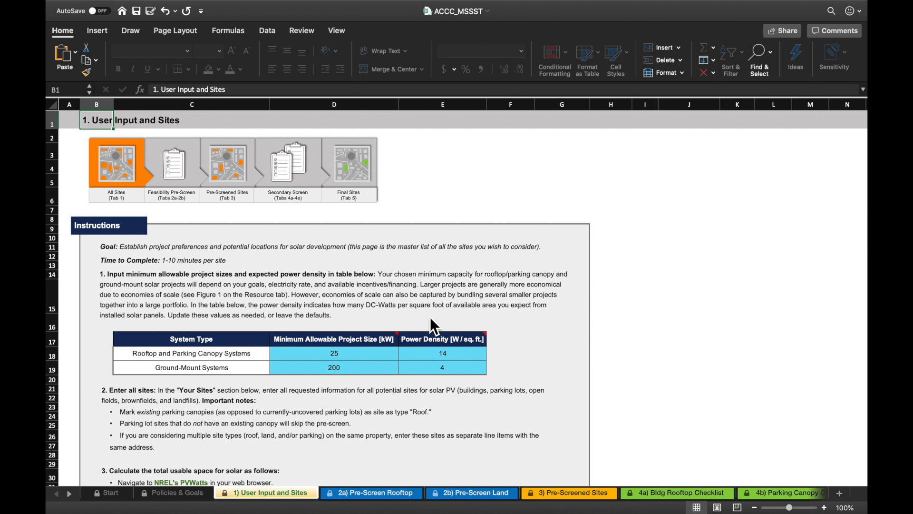
# Step: Look over the Your Sites table and the Minimum Allowable Project Size column heading with its note
pyautogui.scroll(-1, 465, 390)
pyautogui.scroll(-10, 464, 388)
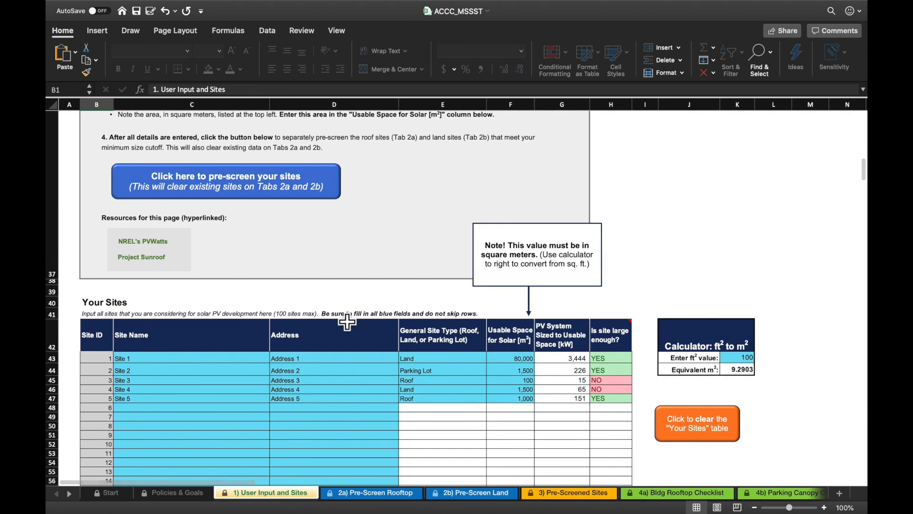
pyautogui.scroll(12, 380, 264)
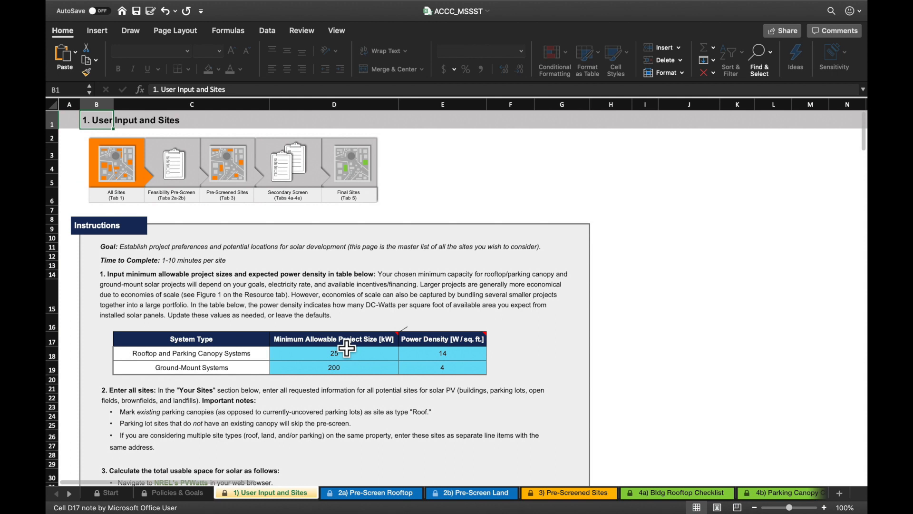
pyautogui.moveTo(346, 345)
pyautogui.click(354, 341)
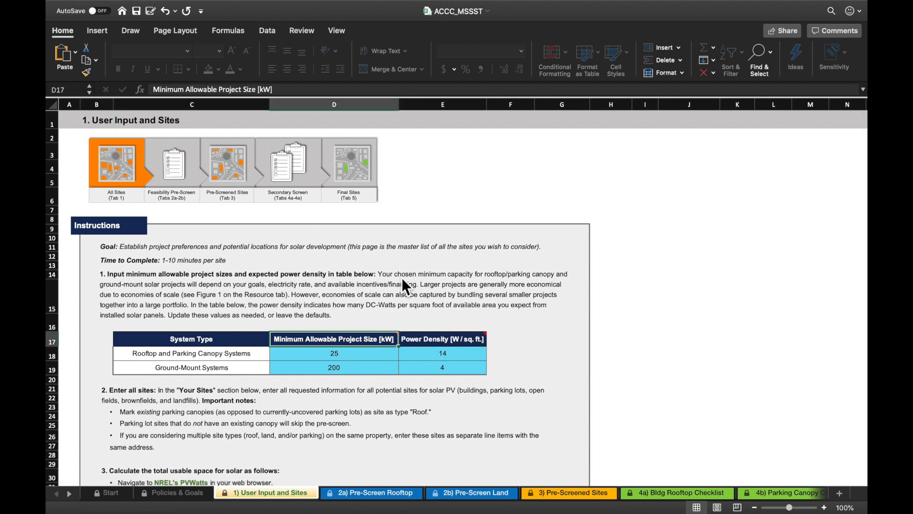
pyautogui.scroll(-1, 397, 305)
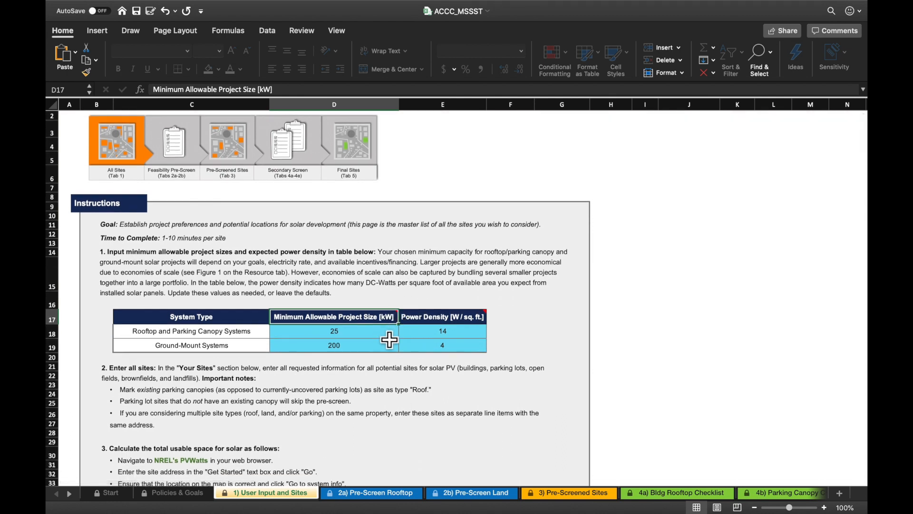
# Step: Set the minimum allowable project size for rooftop and parking canopy systems to 20 kW
pyautogui.press('Return')
pyautogui.press('Return')
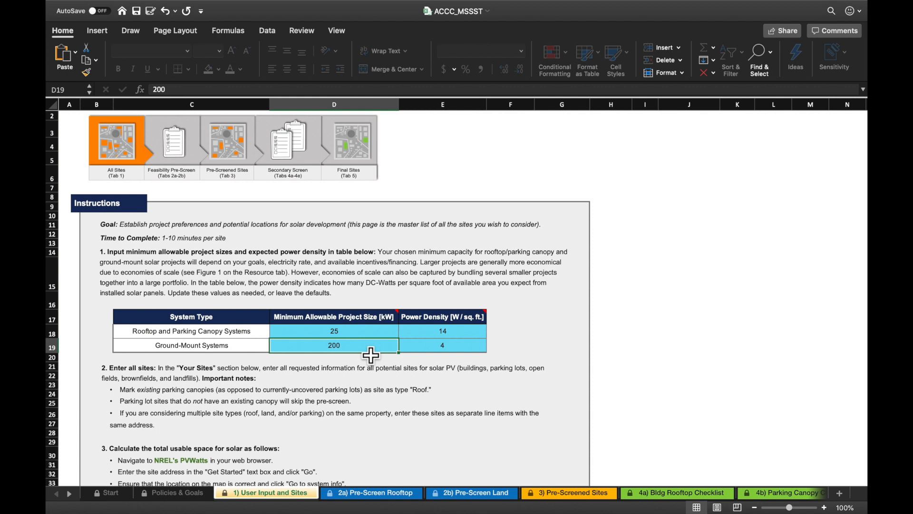
pyautogui.click(351, 334)
pyautogui.write('2')
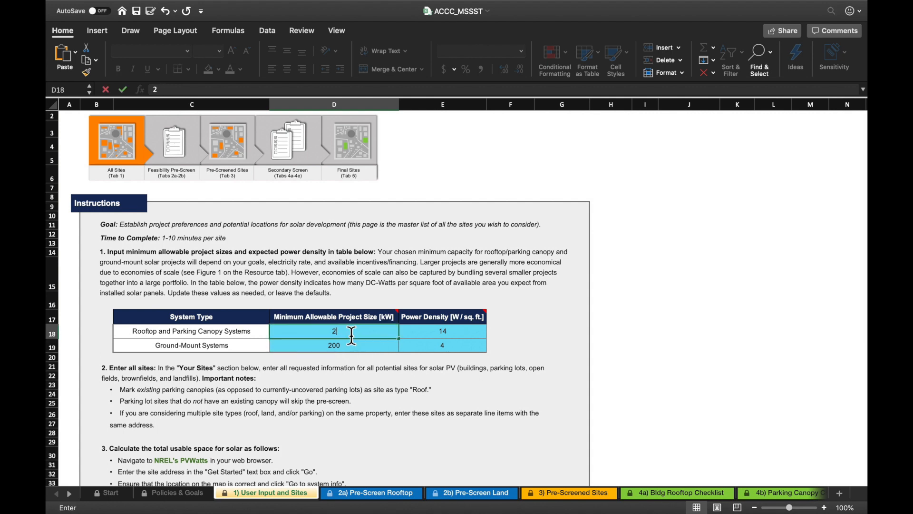
pyautogui.write('0')
pyautogui.press('Return')
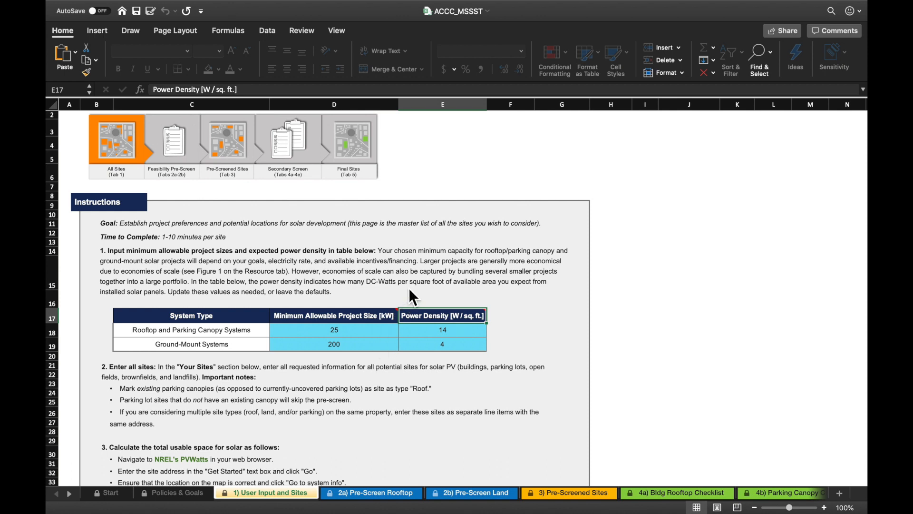
# Step: Read the Power Density note and examine the first entry of the Your Sites table from site name to usable space
pyautogui.moveTo(452, 319)
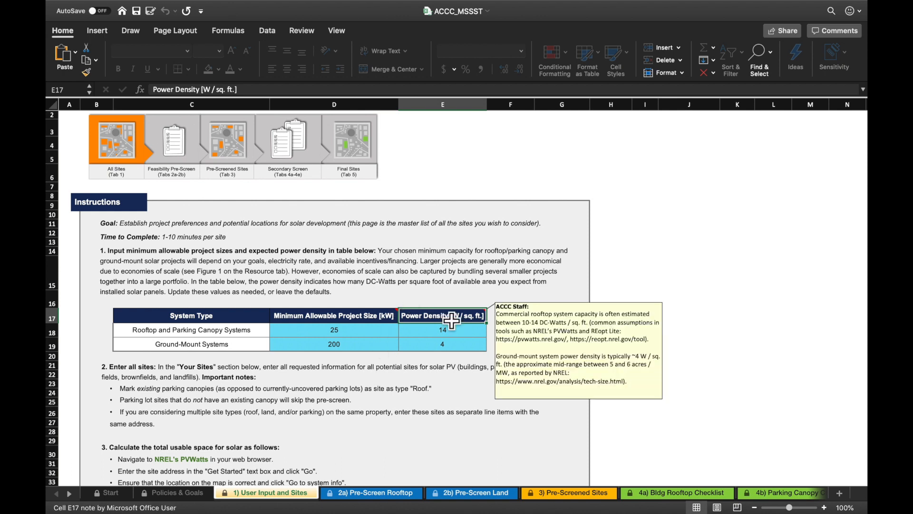
pyautogui.click(481, 336)
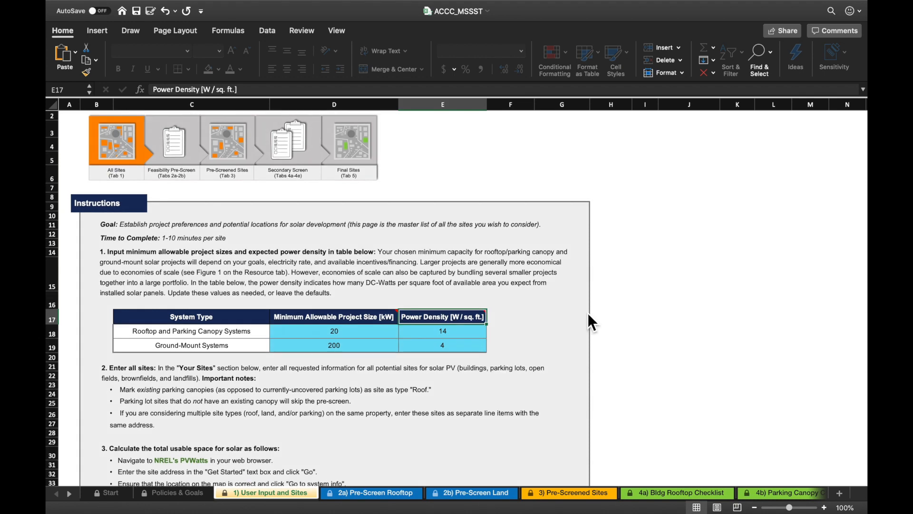
pyautogui.scroll(-10, 520, 358)
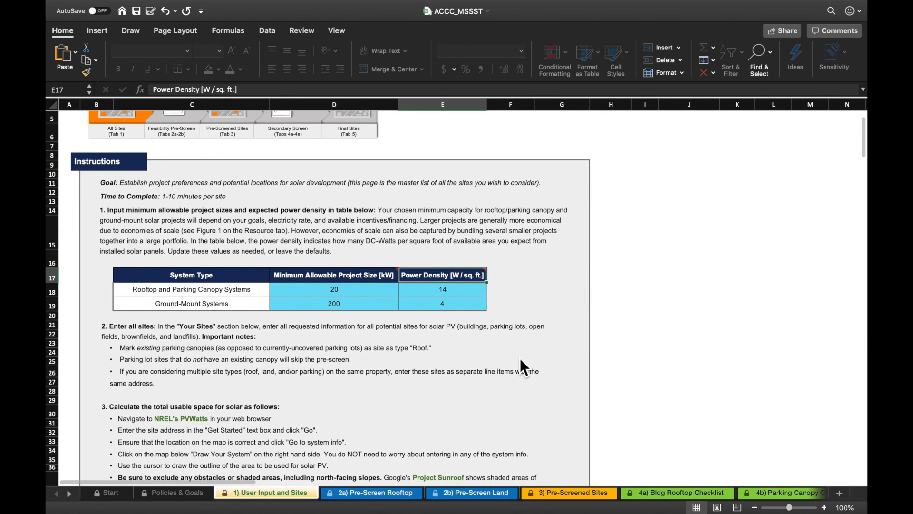
pyautogui.scroll(-4, 521, 358)
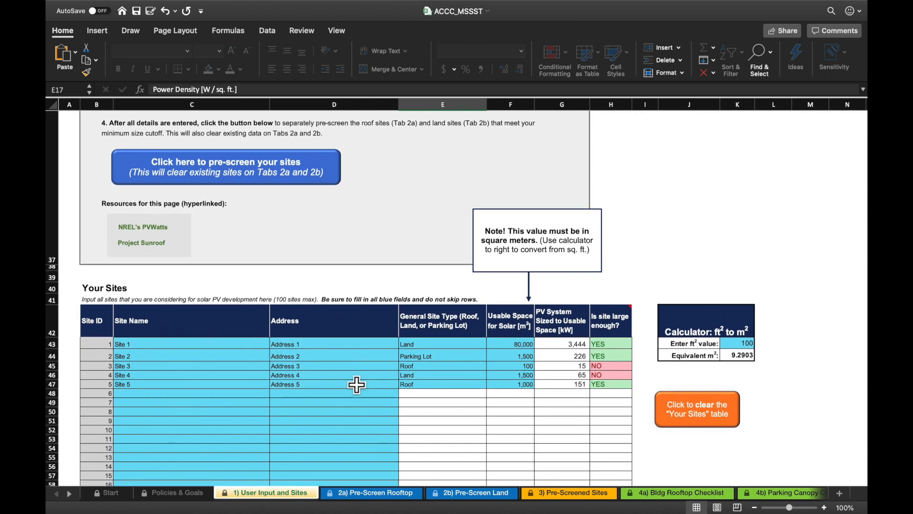
pyautogui.click(262, 347)
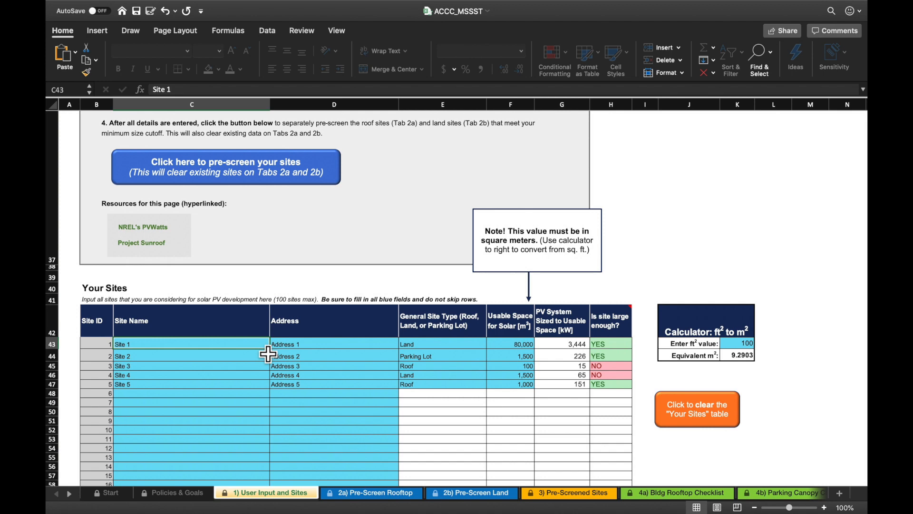
pyautogui.click(298, 347)
pyautogui.press('Tab')
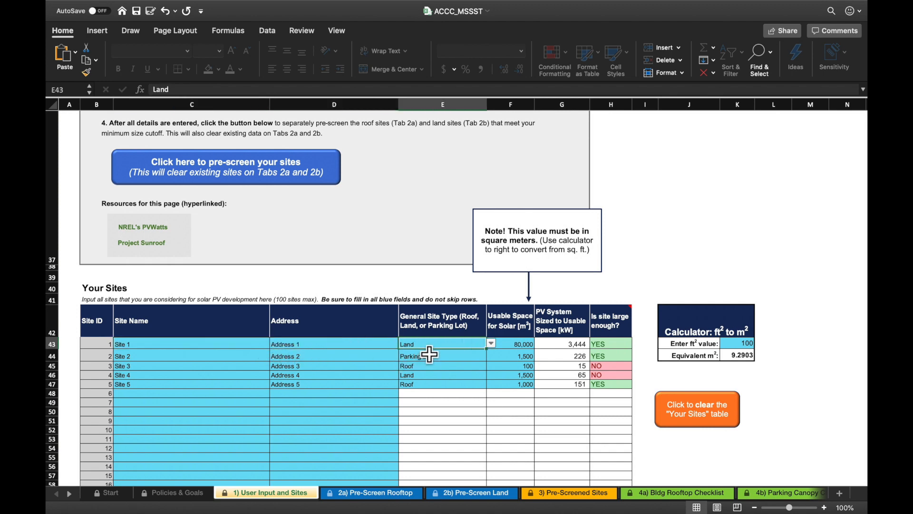
pyautogui.press('Tab')
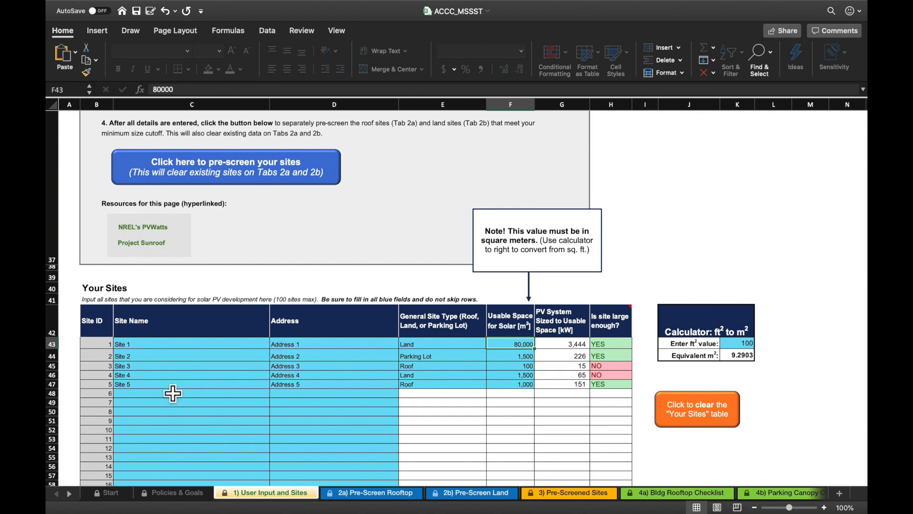
# Step: Add City Hall as site 6 in the Your Sites table with its street address and the general site type Roof
pyautogui.click(199, 395)
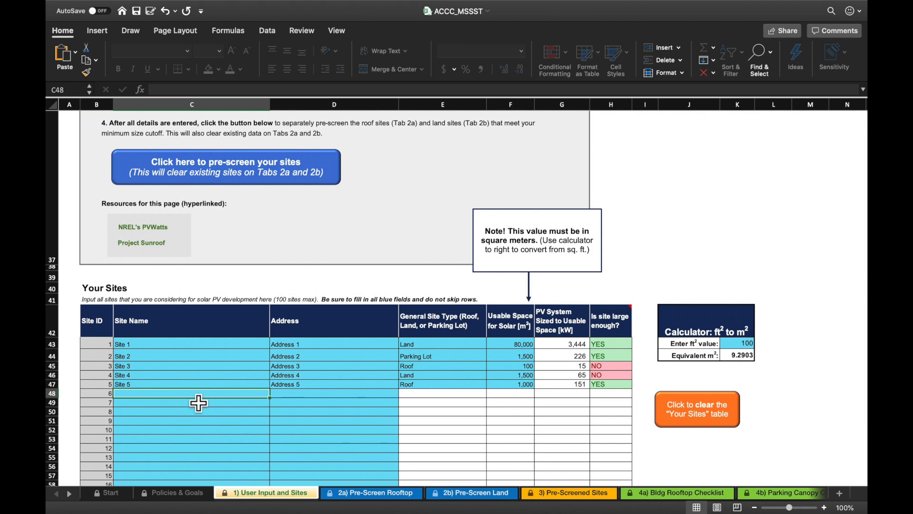
pyautogui.write('City')
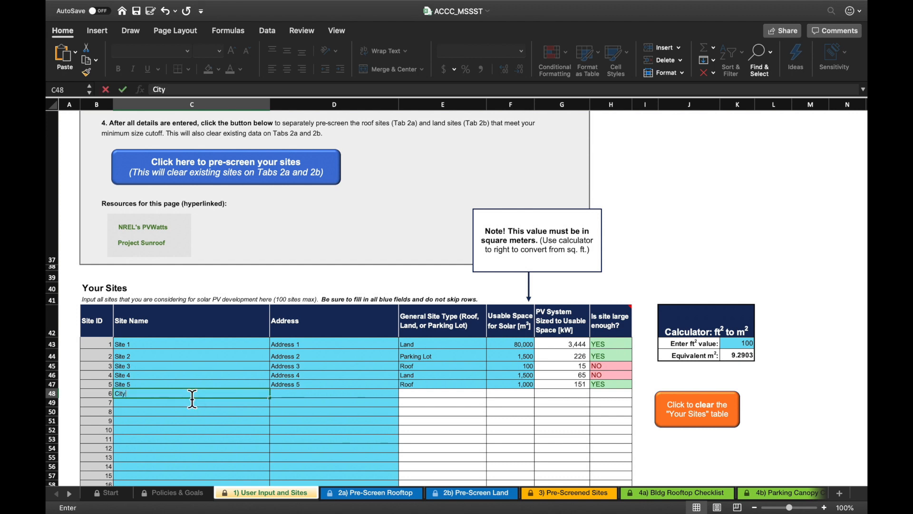
pyautogui.write(' Hall')
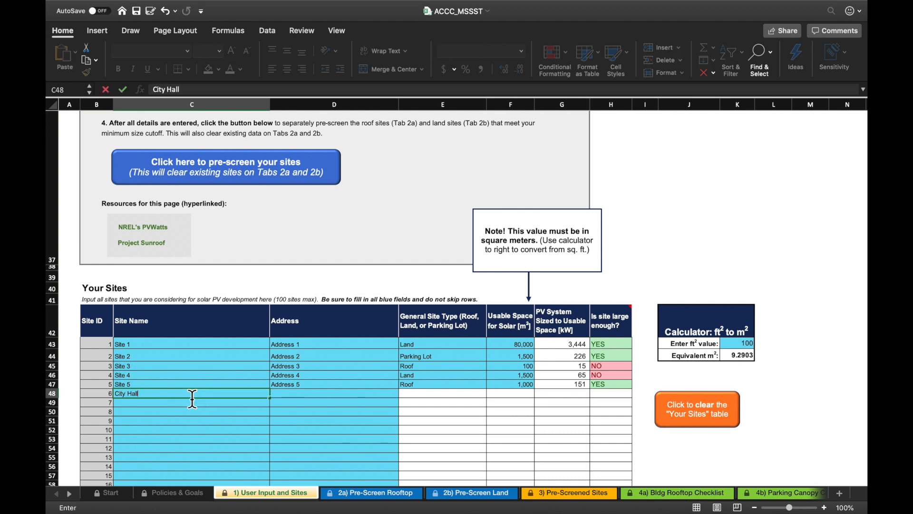
pyautogui.press('Tab')
pyautogui.write('2 Woodward Ave, Detroit')
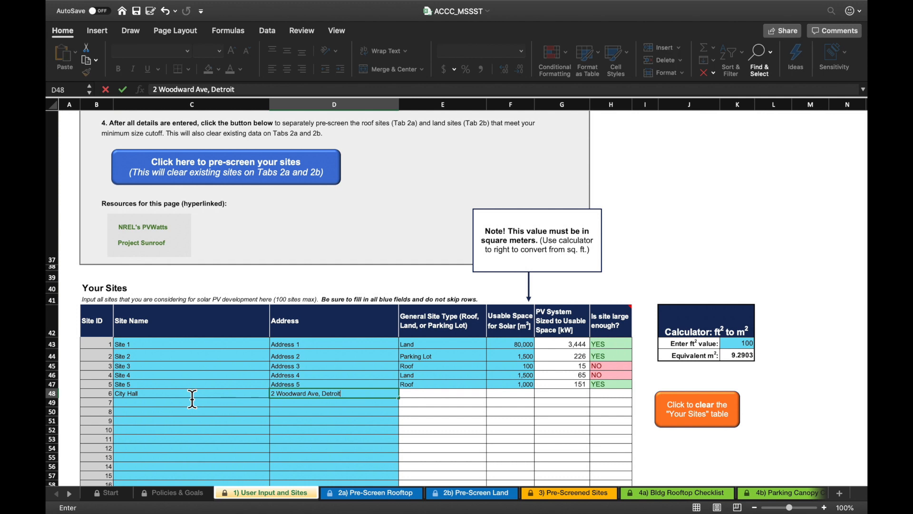
pyautogui.press('Tab')
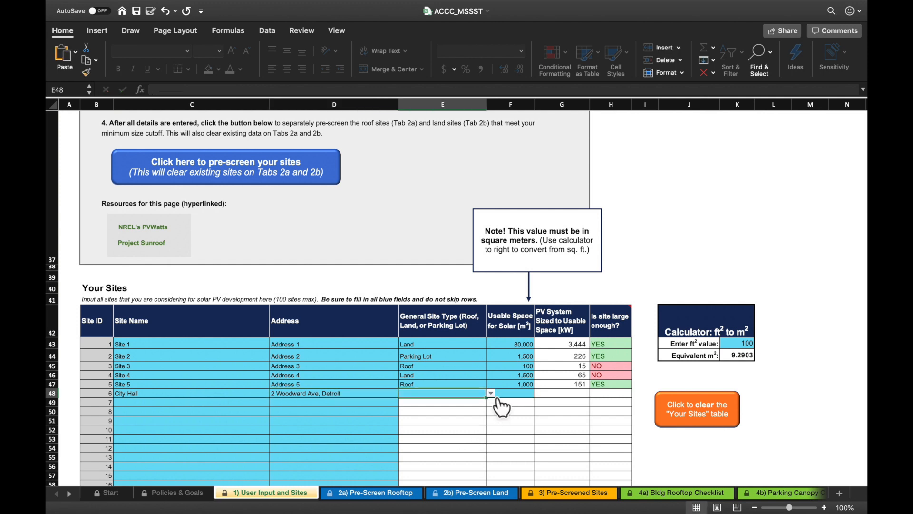
pyautogui.click(491, 393)
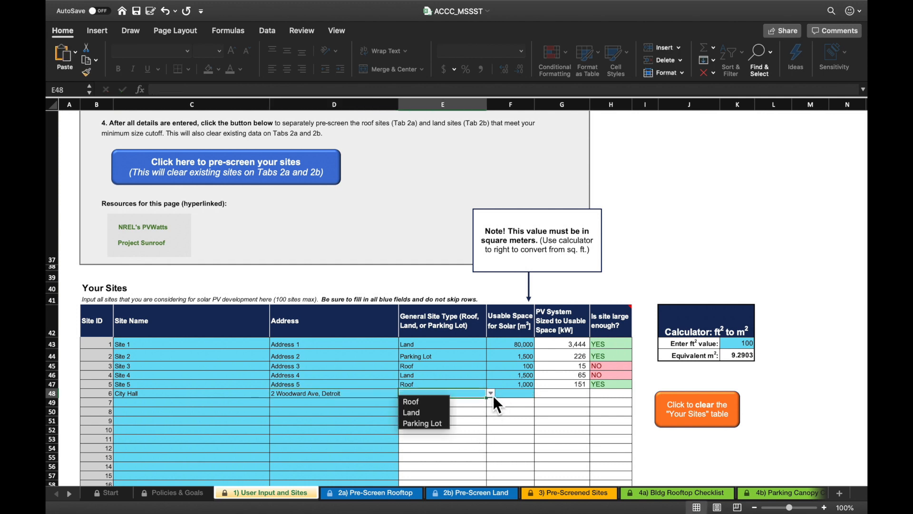
pyautogui.click(423, 403)
pyautogui.press('Tab')
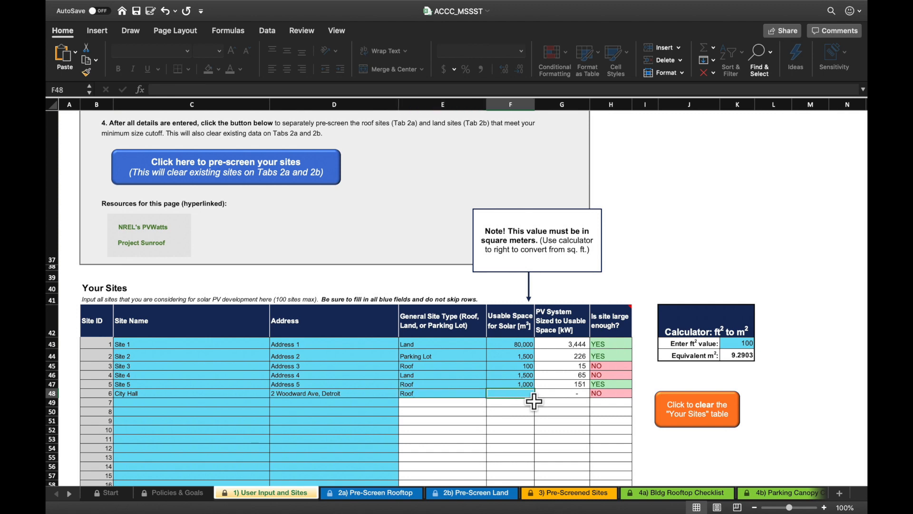
# Step: Open NREL's PVWatts from the workbook's resource links and submit the City Hall address as the location
pyautogui.scroll(1, 525, 426)
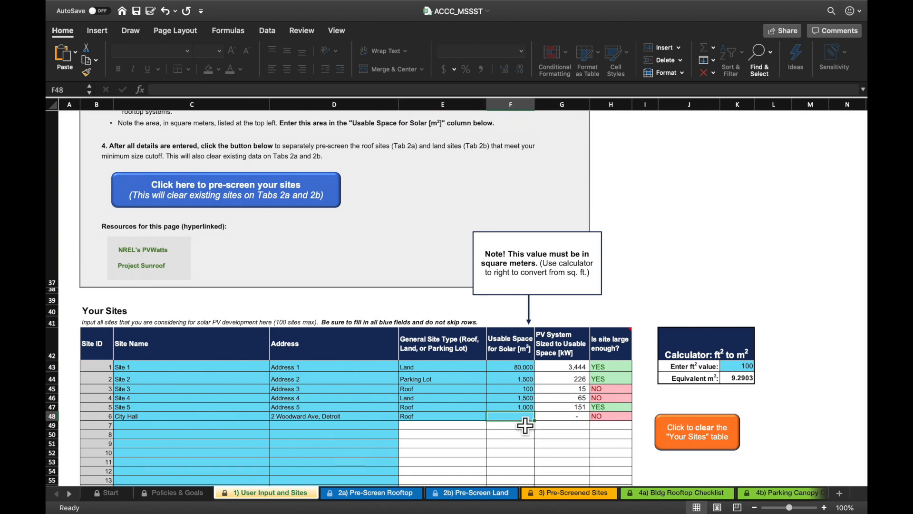
pyautogui.scroll(-1, 525, 426)
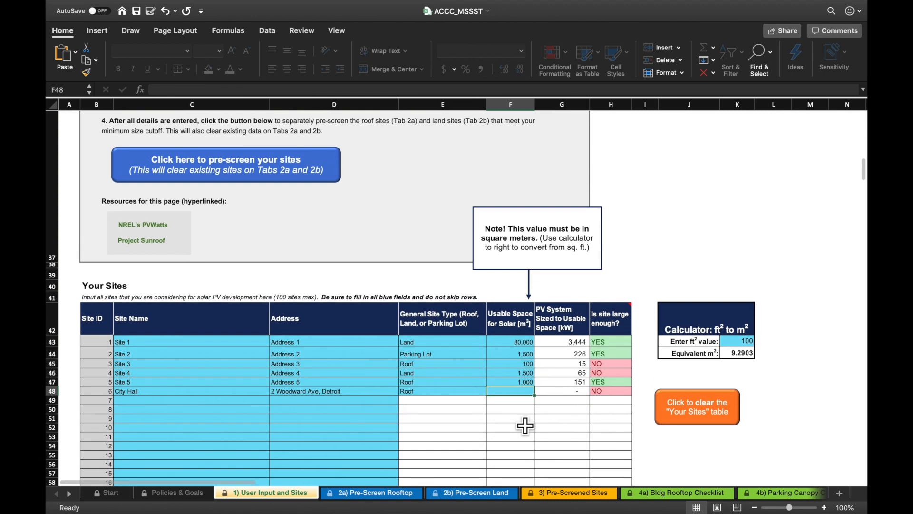
pyautogui.scroll(5, 361, 228)
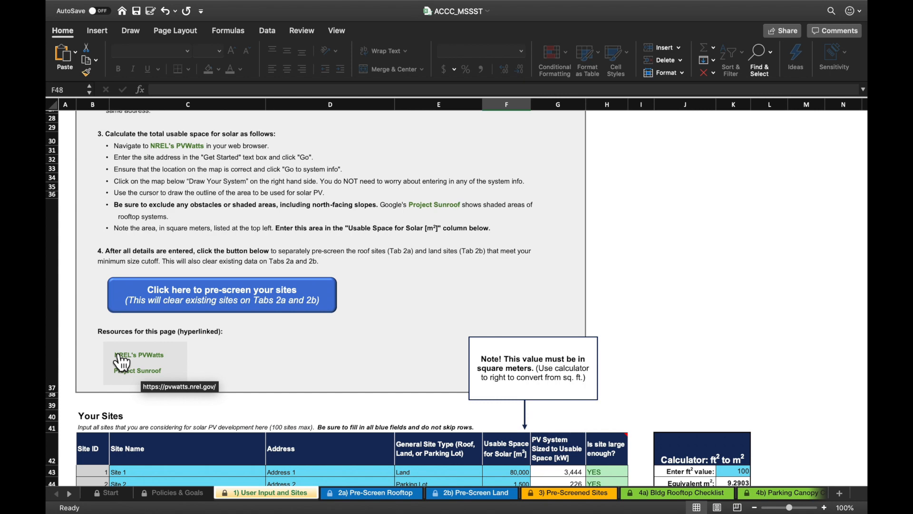
pyautogui.click(149, 355)
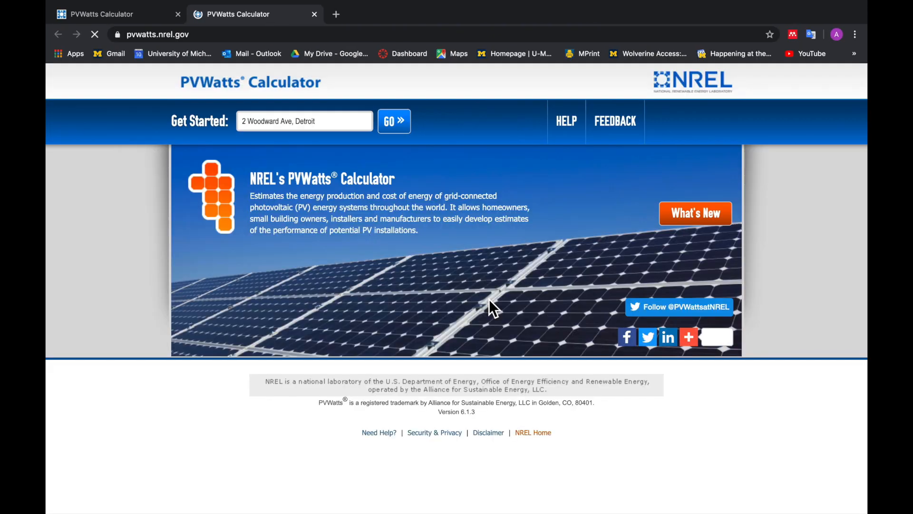
pyautogui.click(178, 14)
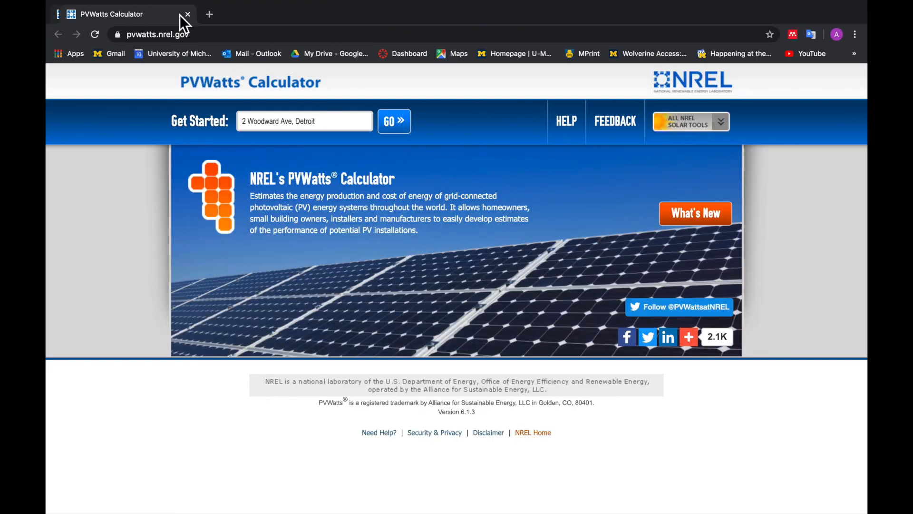
pyautogui.click(328, 120)
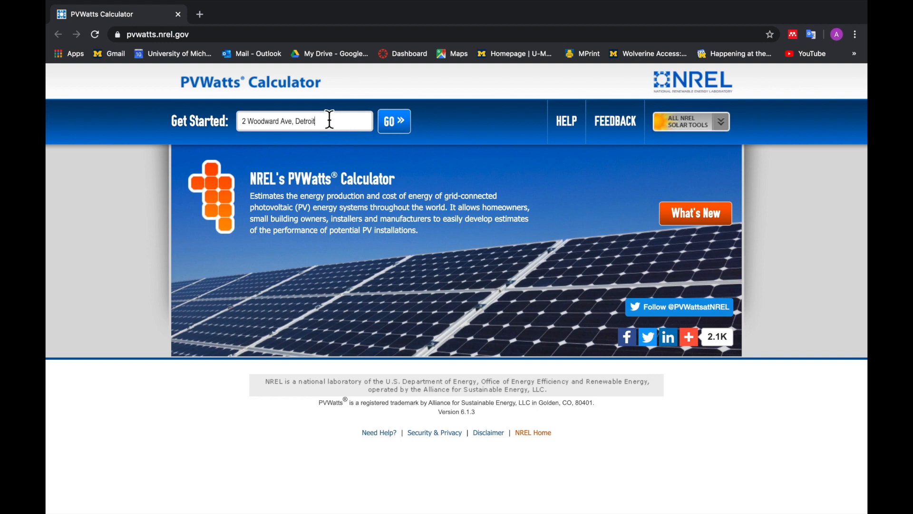
pyautogui.click(401, 138)
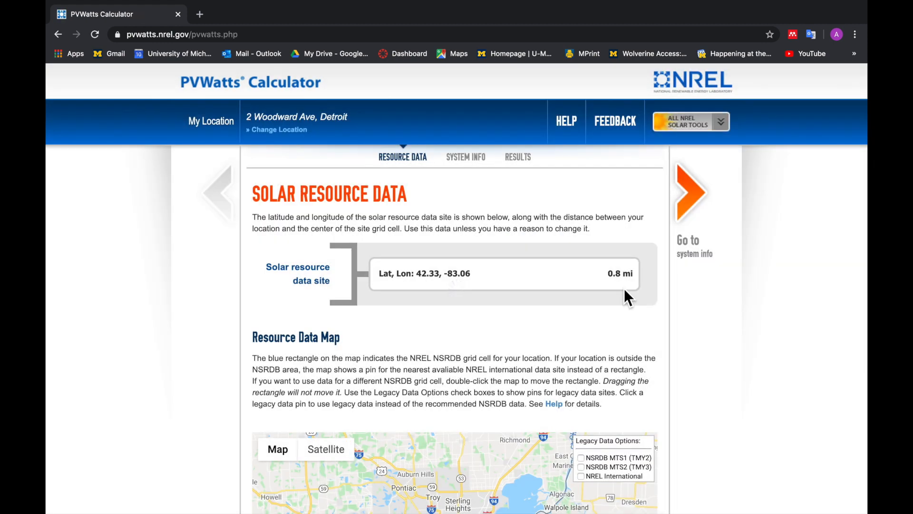
# Step: Check the site's location on the resource data map and continue to the system info
pyautogui.scroll(-2, 624, 289)
pyautogui.scroll(-1, 624, 288)
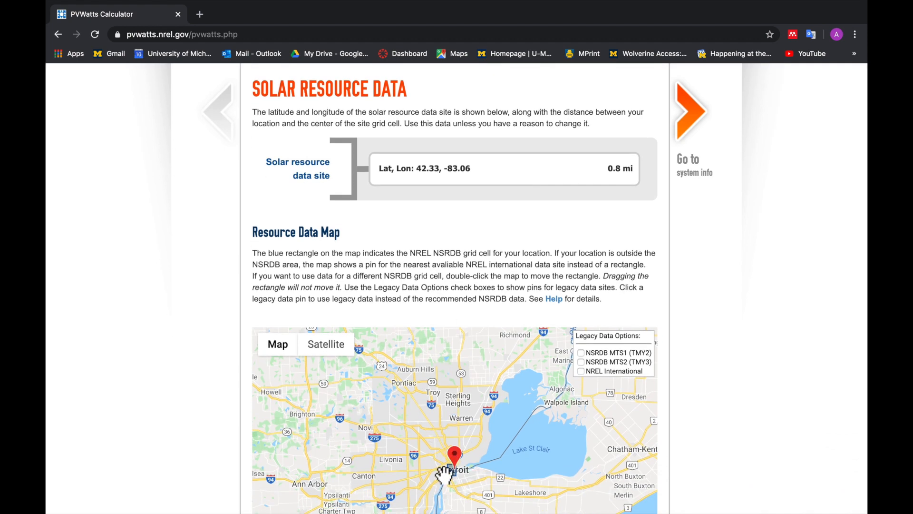
pyautogui.scroll(3, 688, 258)
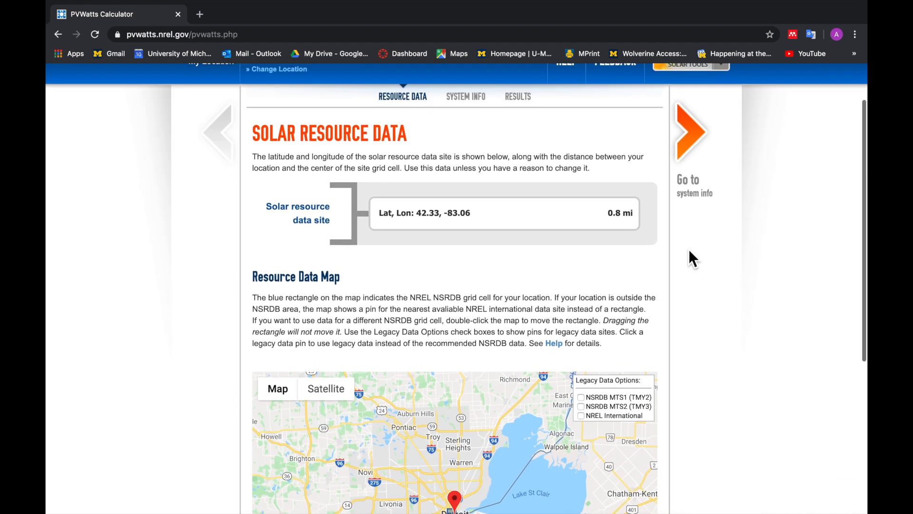
pyautogui.click(690, 142)
# Step: Open the Draw Your System satellite map and dismiss its drawing tip
pyautogui.scroll(-2, 434, 200)
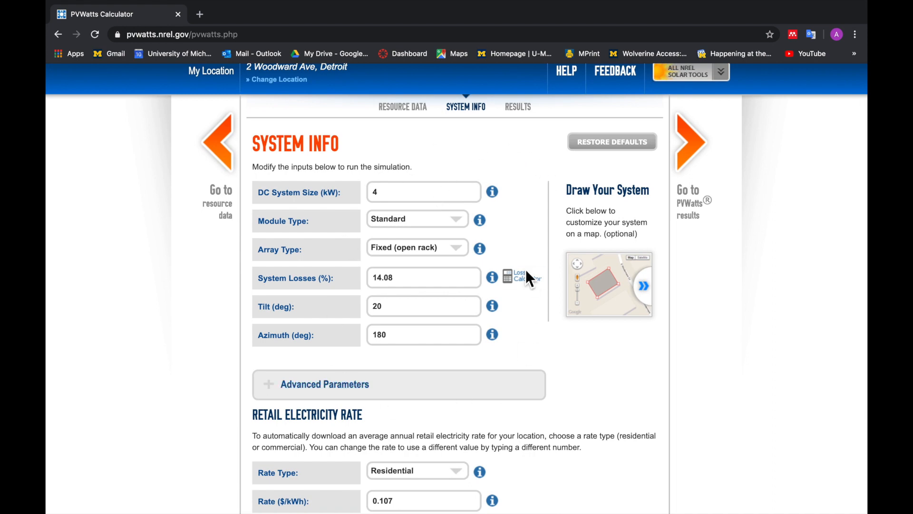
pyautogui.scroll(1, 526, 270)
pyautogui.click(598, 312)
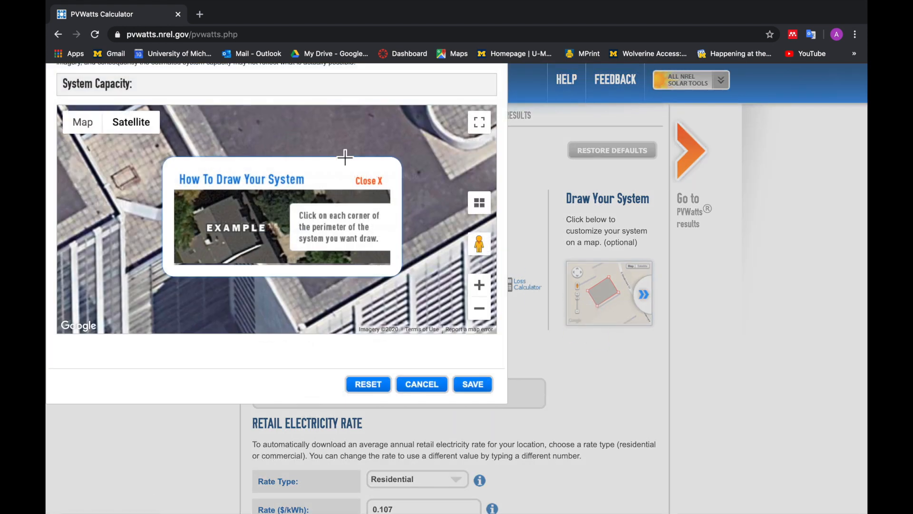
pyautogui.scroll(2, 289, 151)
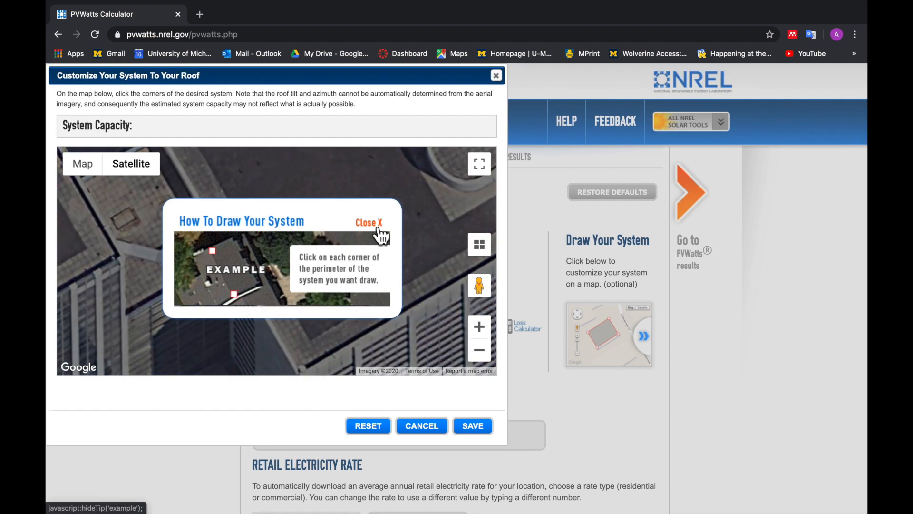
pyautogui.click(378, 229)
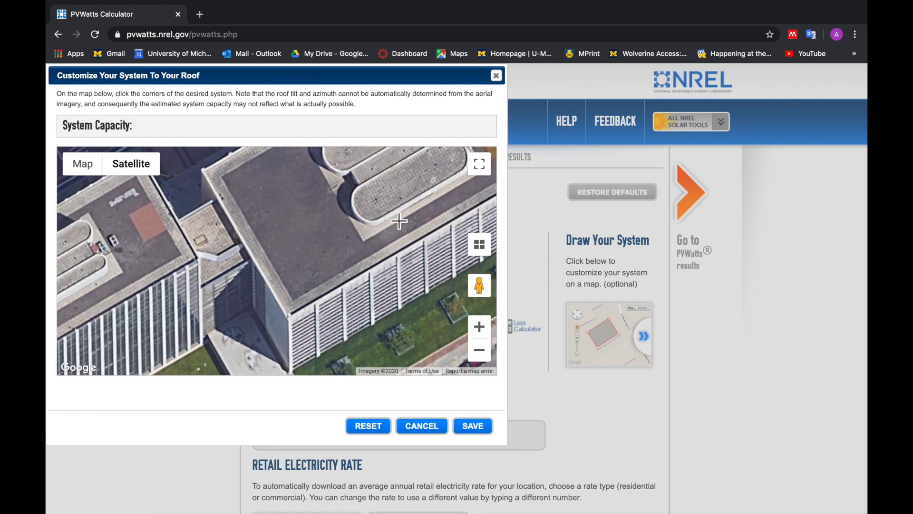
# Step: Outline the bare roof section beside the rounded rooftop units on the larger building, about 296 m²
pyautogui.moveTo(398, 224); pyautogui.dragTo(328, 281)
pyautogui.click(479, 350)
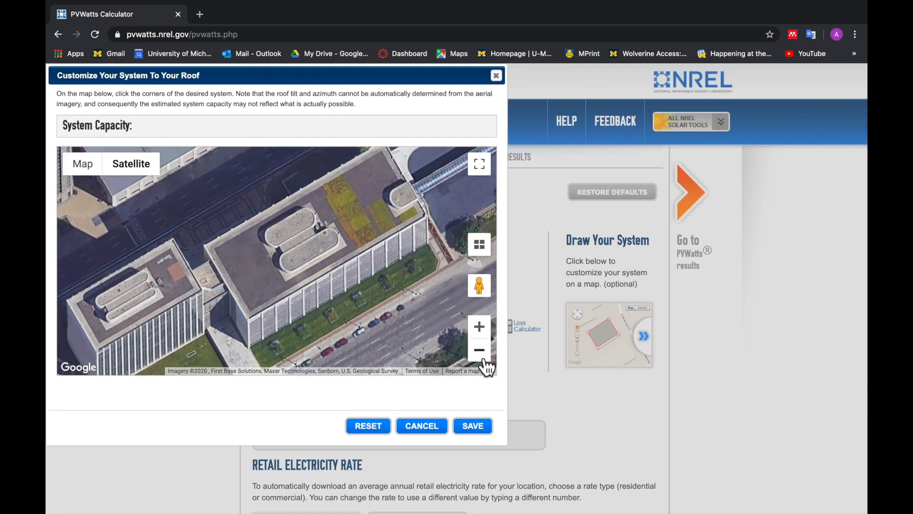
pyautogui.click(231, 258)
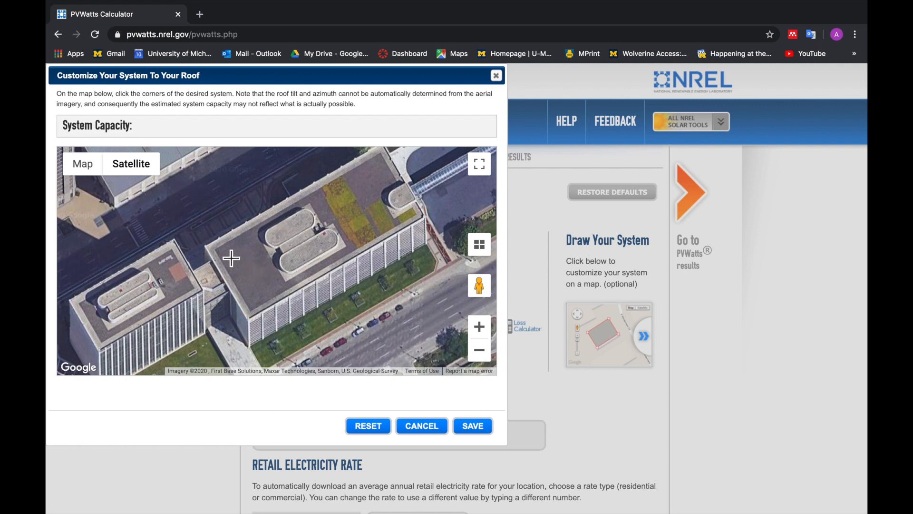
pyautogui.click(261, 308)
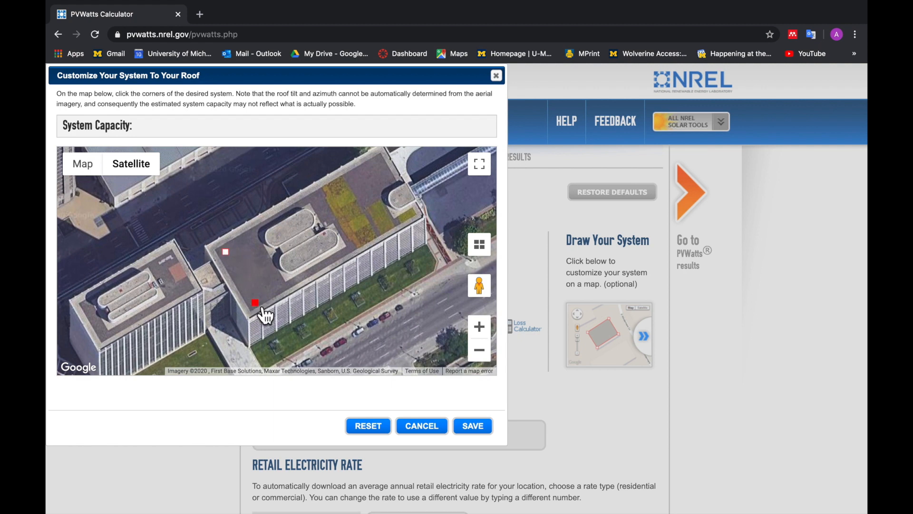
pyautogui.click(285, 286)
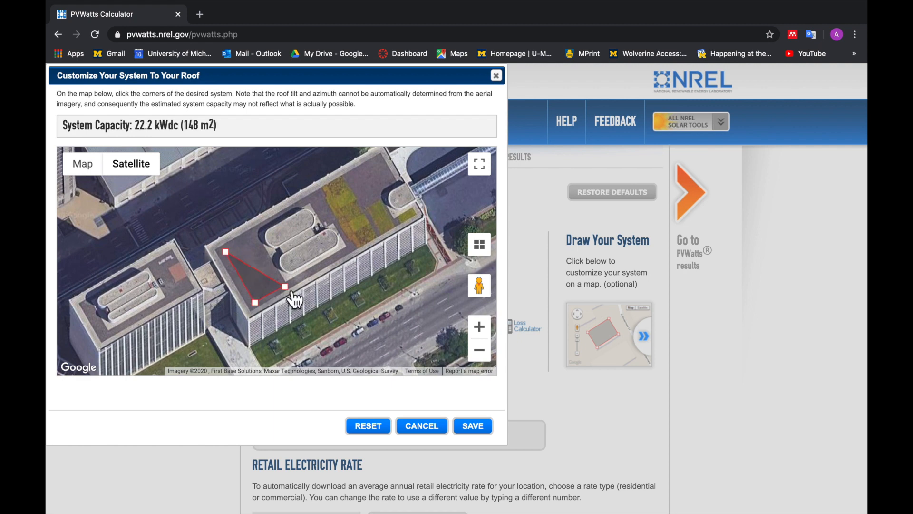
pyautogui.click(254, 234)
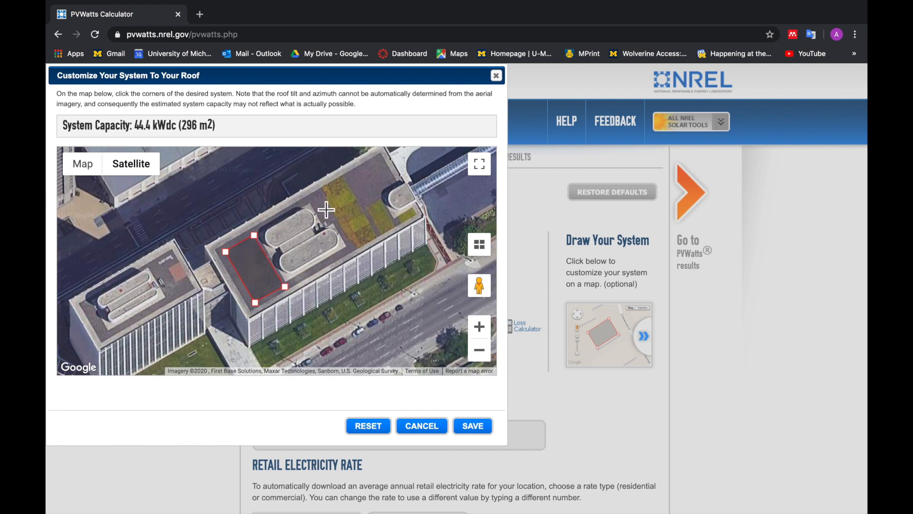
# Step: Extend the outline along the roof edge around the bare section beyond the green roof, for a total of about 457 m²
pyautogui.click(350, 175)
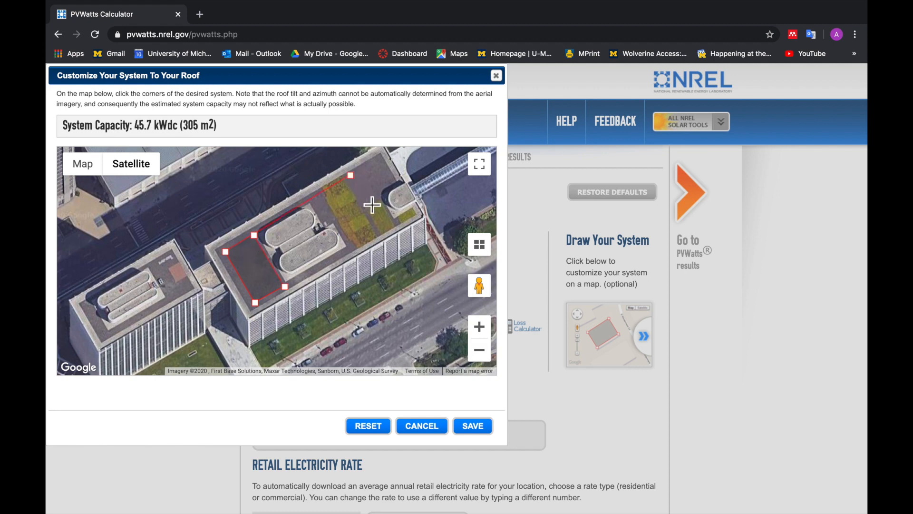
pyautogui.click(367, 202)
pyautogui.click(393, 182)
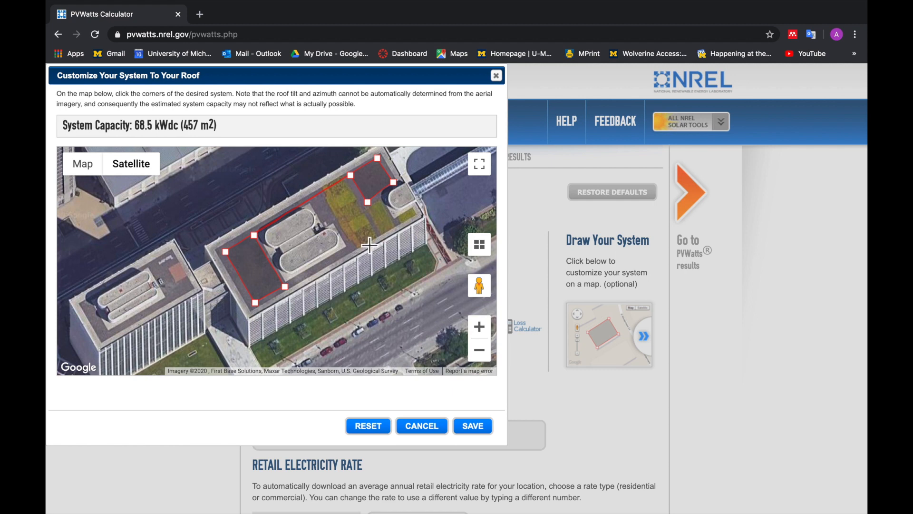
pyautogui.moveTo(202, 135); pyautogui.dragTo(184, 129)
# Step: Switch back to the Excel workbook and set City Hall's usable space for solar to 457 m²
pyautogui.hotkey('ctrl', 'Right')
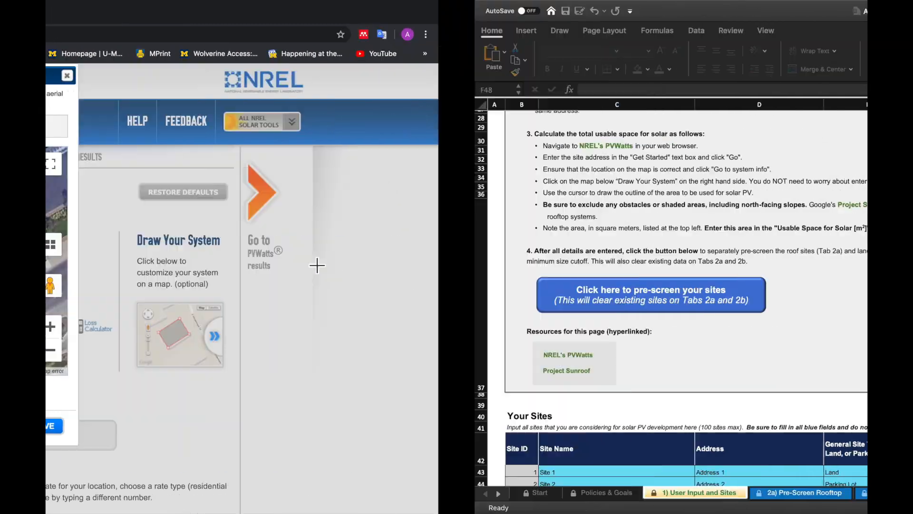
pyautogui.scroll(-5, 378, 332)
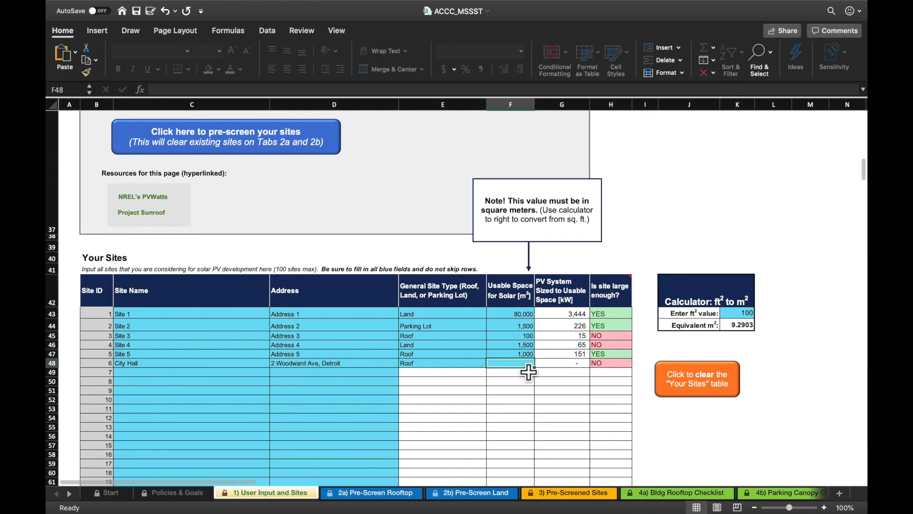
pyautogui.write('457')
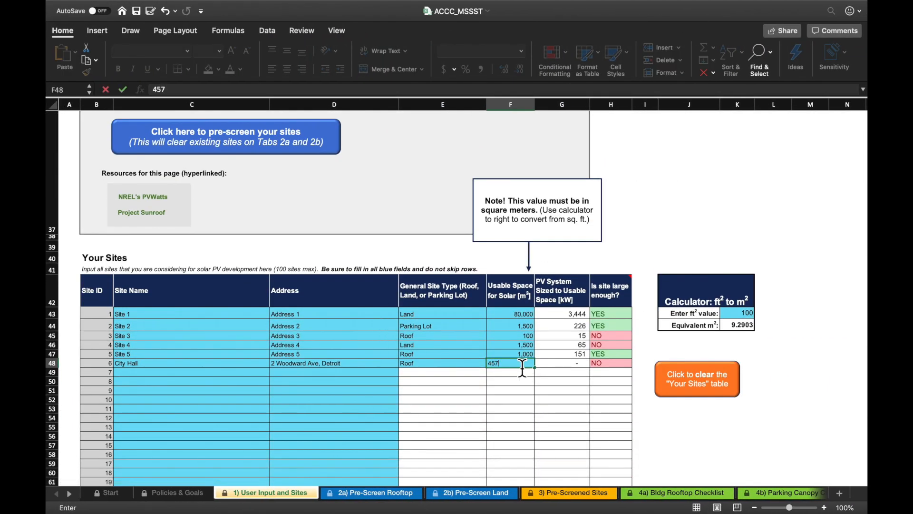
pyautogui.press('Return')
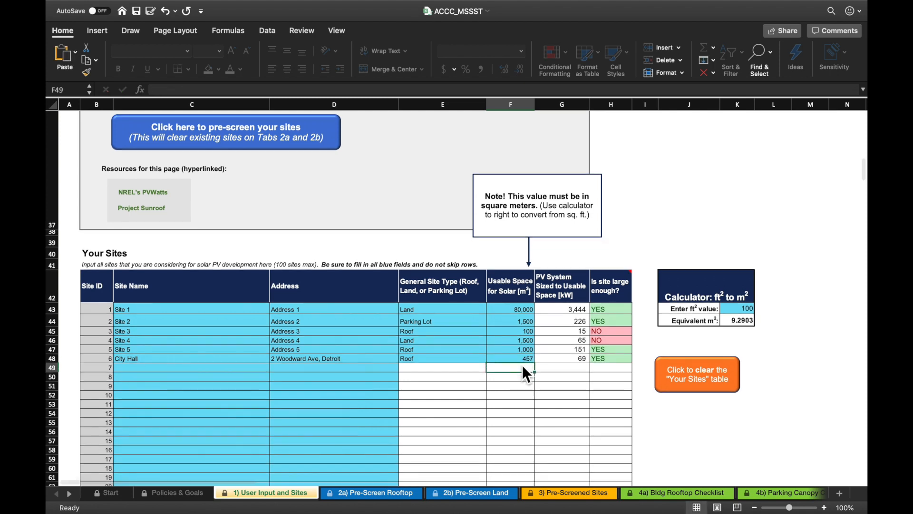
# Step: Examine the PV System Sized to Usable Space column, including City Hall's size formula and its usable space entry
pyautogui.scroll(-1, 522, 364)
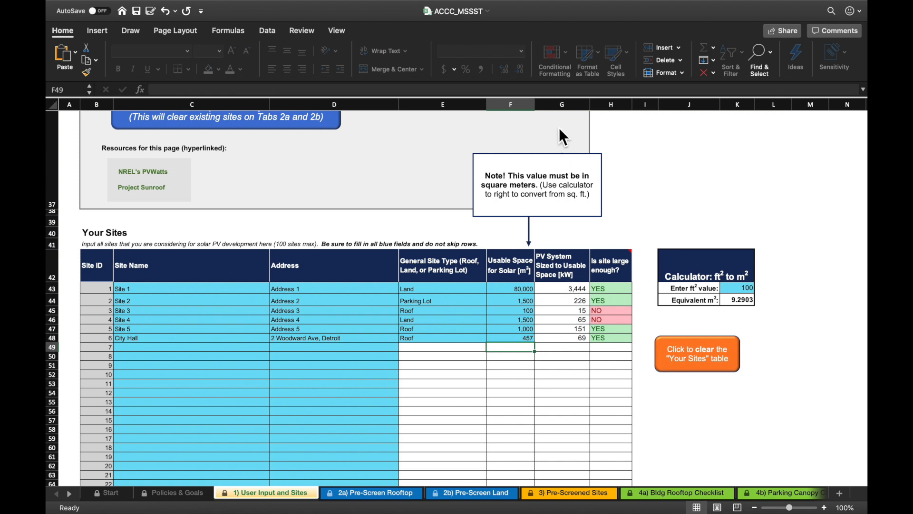
pyautogui.click(570, 108)
pyautogui.scroll(5, 549, 380)
pyautogui.scroll(-4, 547, 392)
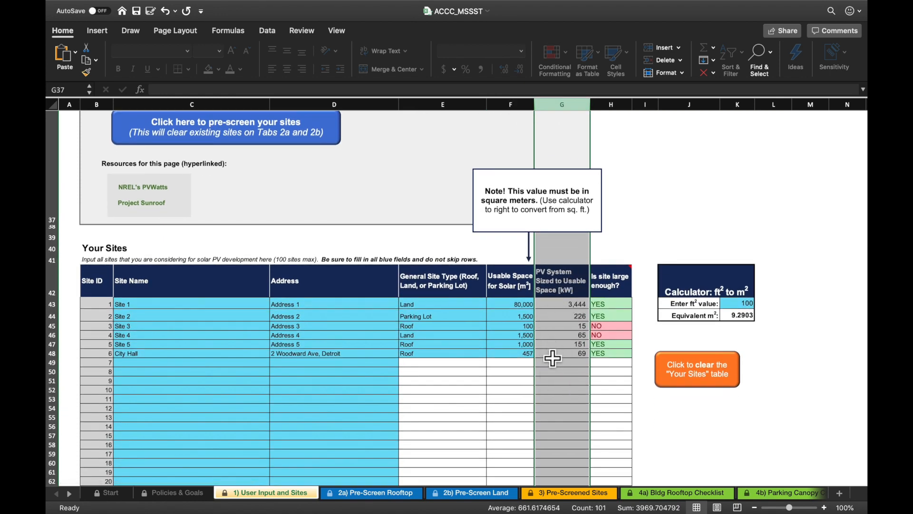
pyautogui.click(568, 362)
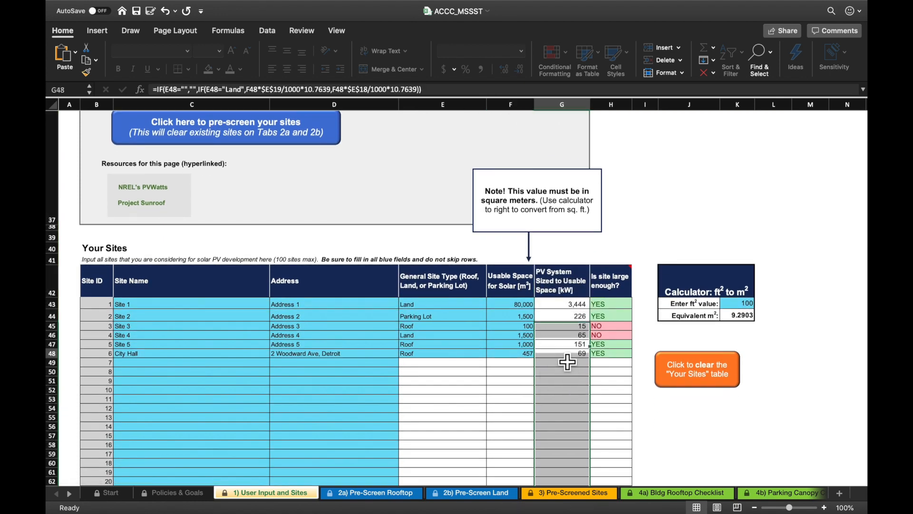
pyautogui.click(526, 354)
pyautogui.scroll(-2, 578, 401)
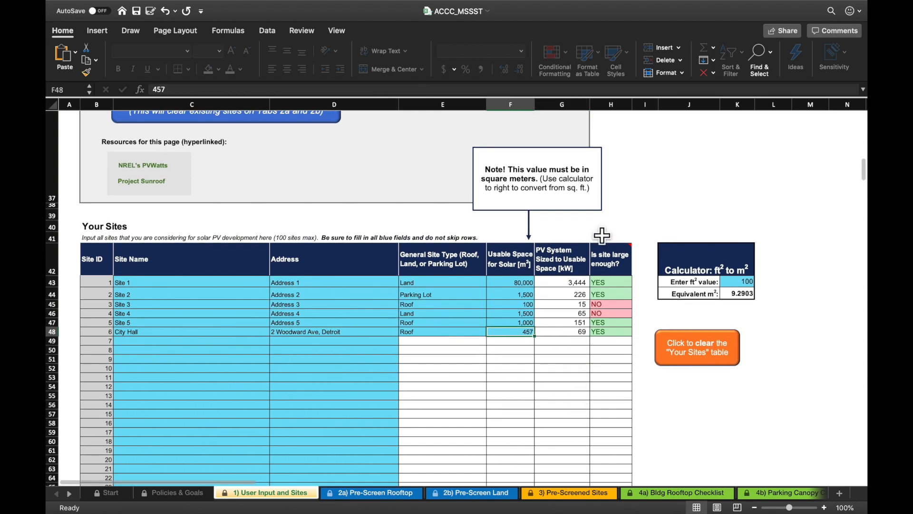
# Step: Examine City Hall's formula for whether the site is large enough, along with the minimum-size check in the Your Sites table
pyautogui.click(611, 333)
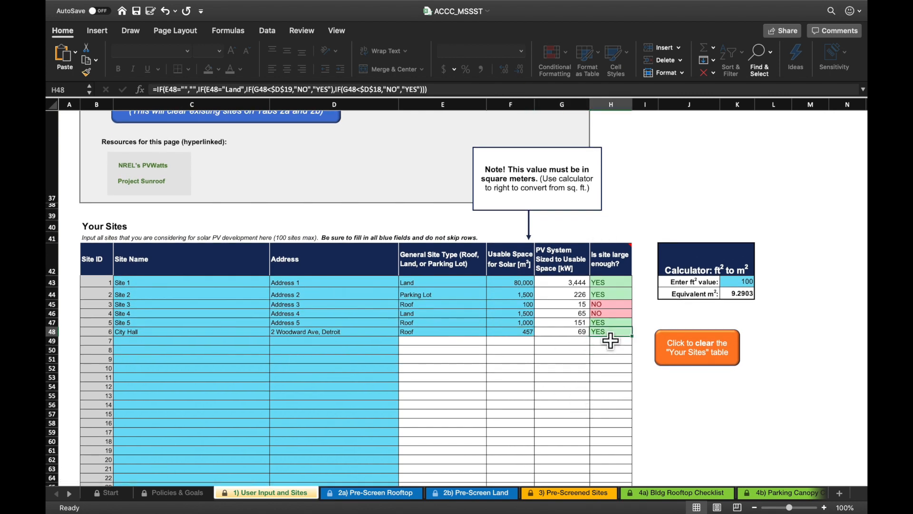
pyautogui.scroll(-3, 621, 352)
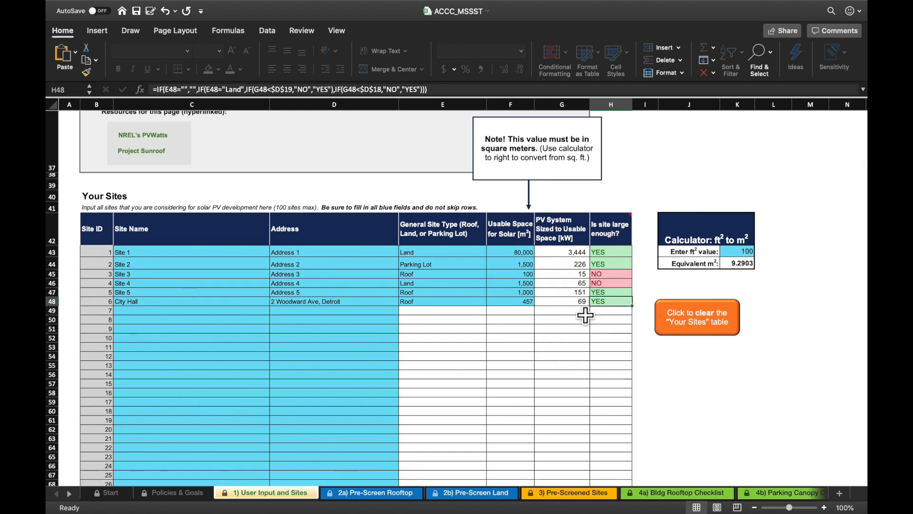
pyautogui.scroll(10, 585, 315)
pyautogui.scroll(1, 585, 315)
pyautogui.scroll(-10, 460, 263)
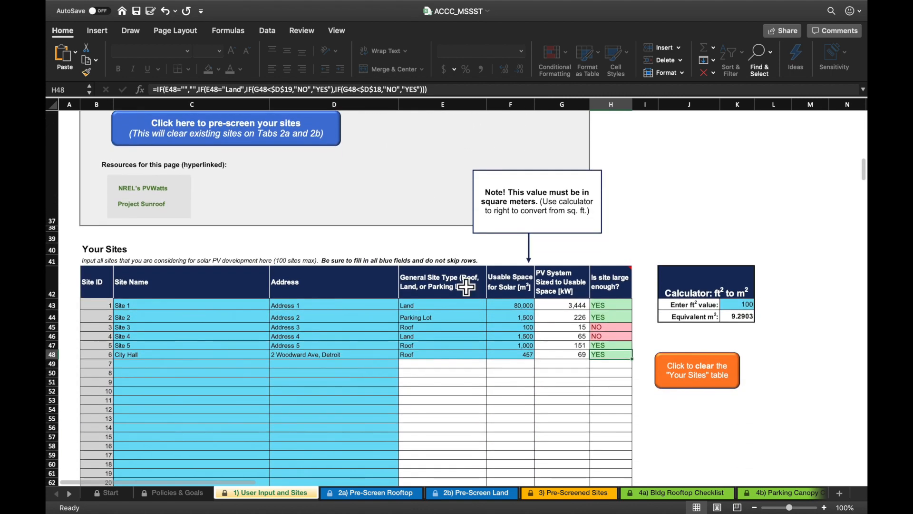
pyautogui.scroll(-2, 466, 295)
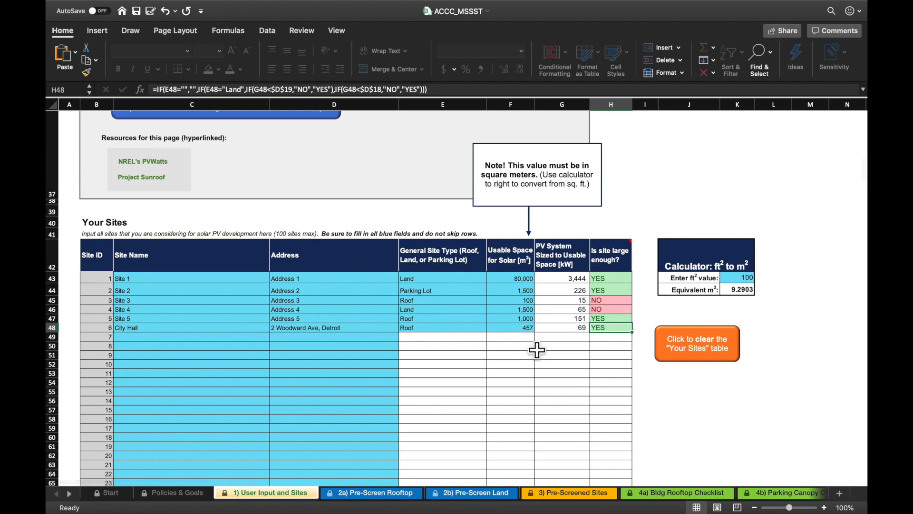
# Step: Run the pre-screening of the entered sites, accepting that the existing sites on Tabs 2a and 2b are cleared
pyautogui.scroll(1, 461, 295)
pyautogui.scroll(5, 460, 295)
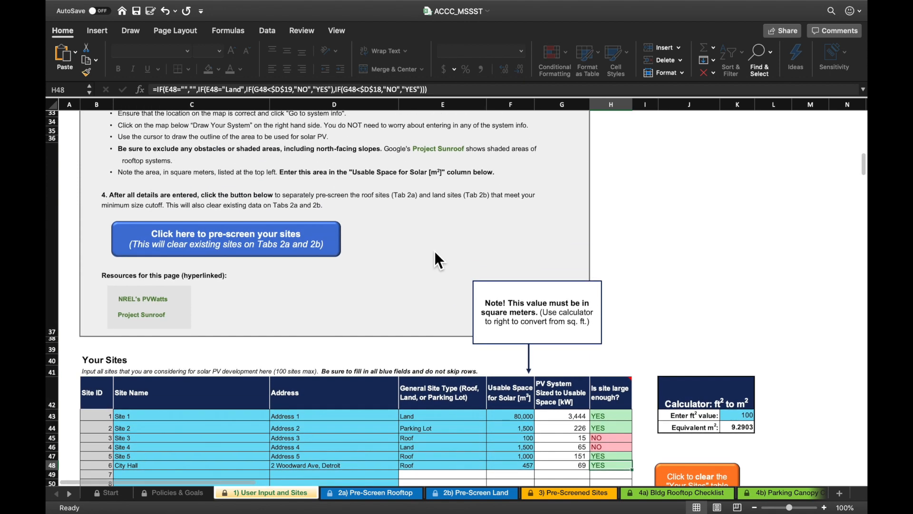
pyautogui.scroll(1, 428, 248)
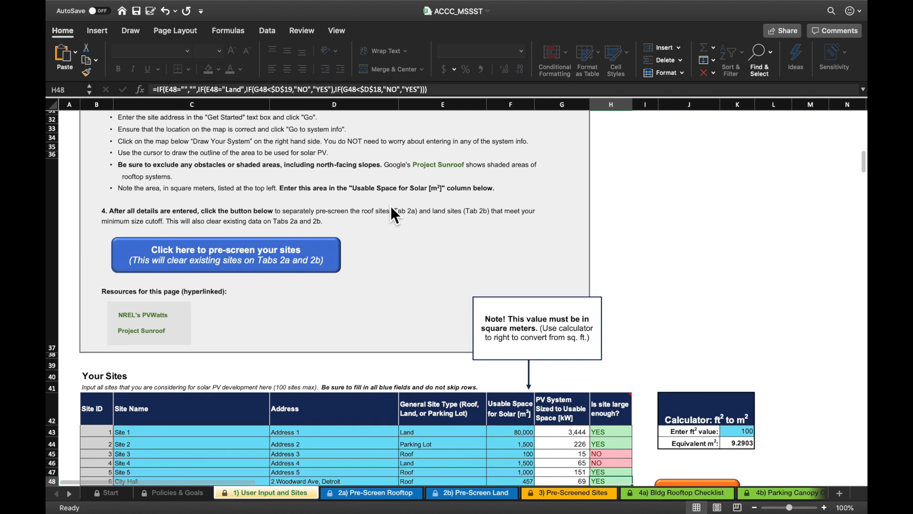
pyautogui.click(270, 262)
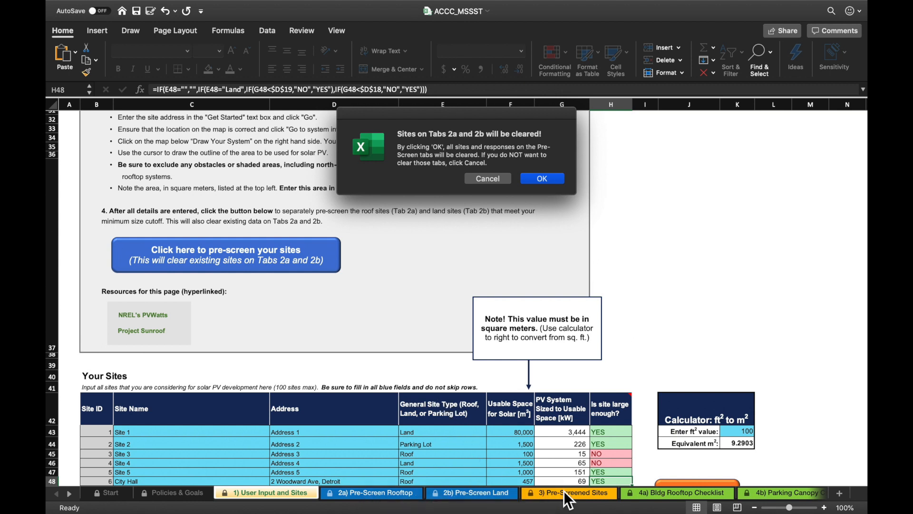
pyautogui.click(542, 178)
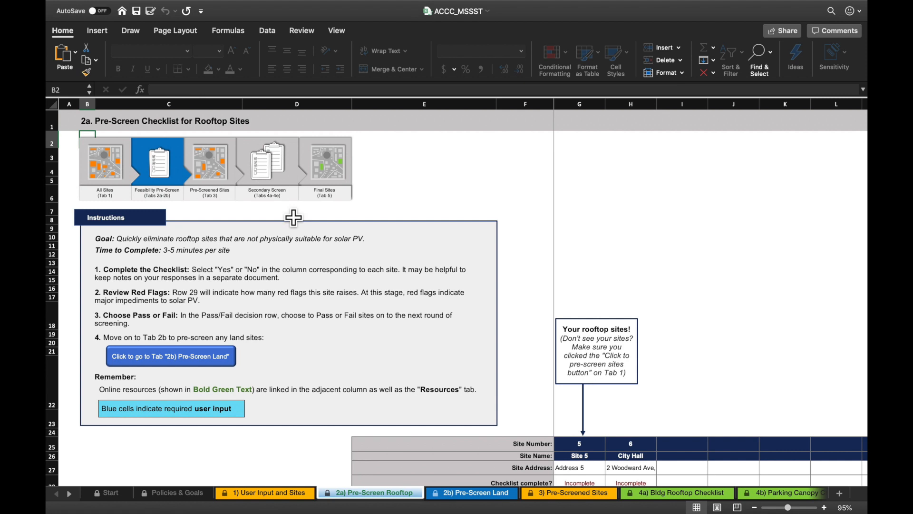
# Step: Examine the rooftop pre-screen instructions and the site number, name and address rows for Site 5 and City Hall
pyautogui.scroll(-1, 232, 223)
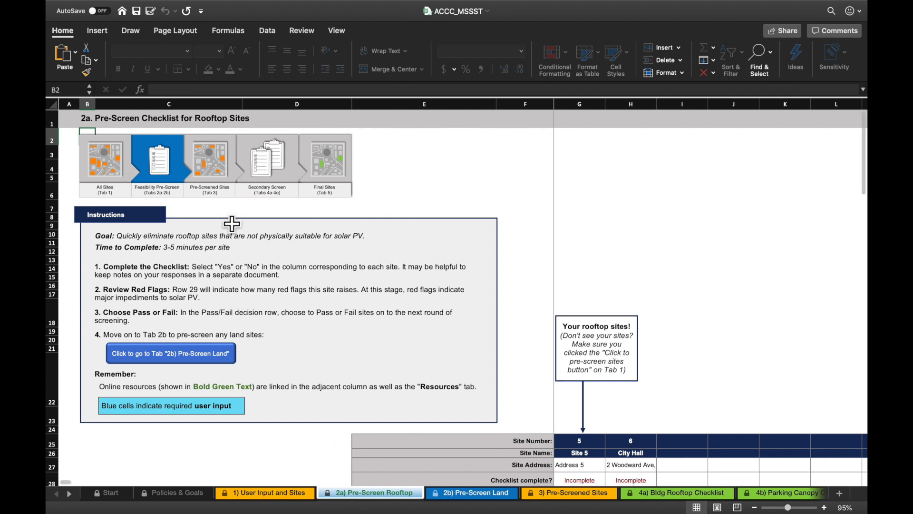
pyautogui.scroll(-5, 231, 223)
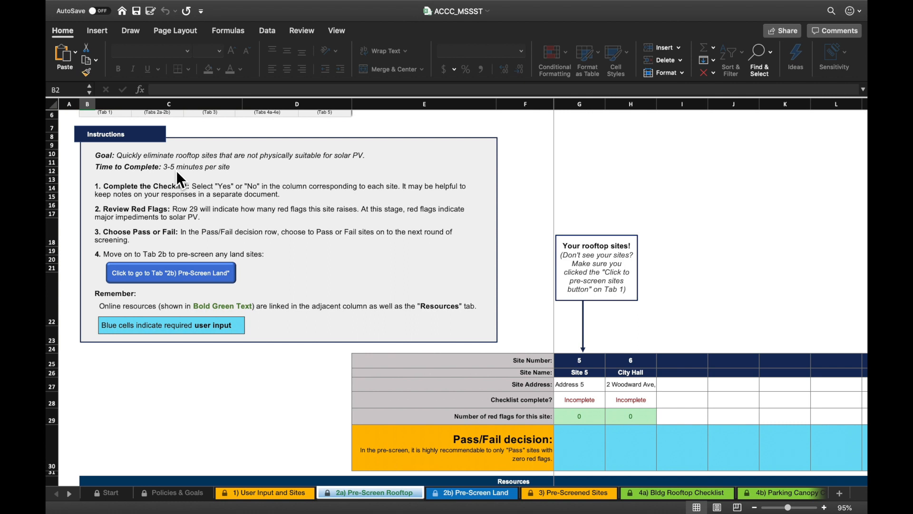
pyautogui.scroll(-3, 377, 258)
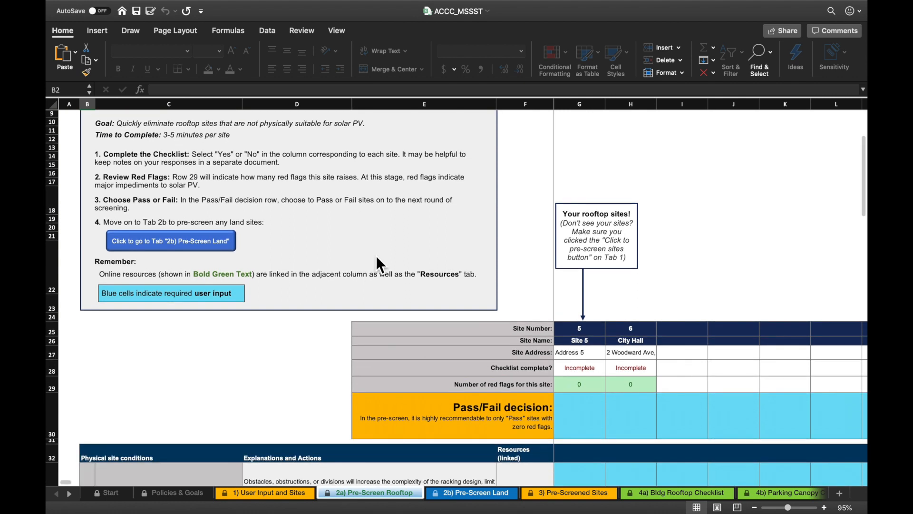
pyautogui.scroll(-3, 376, 257)
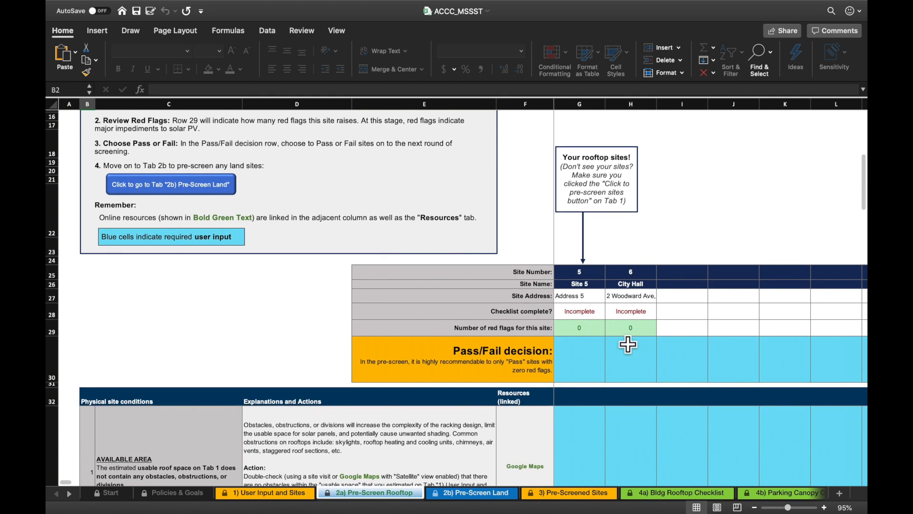
pyautogui.click(600, 275)
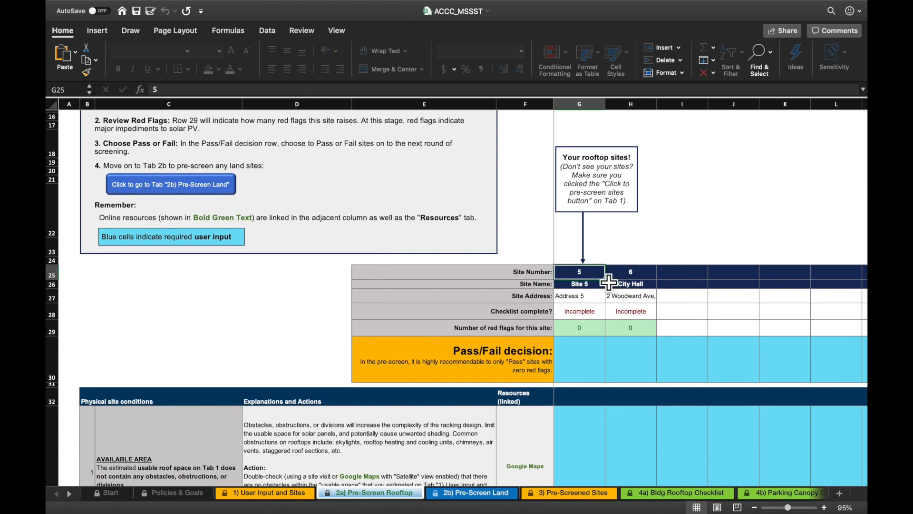
pyautogui.click(602, 295)
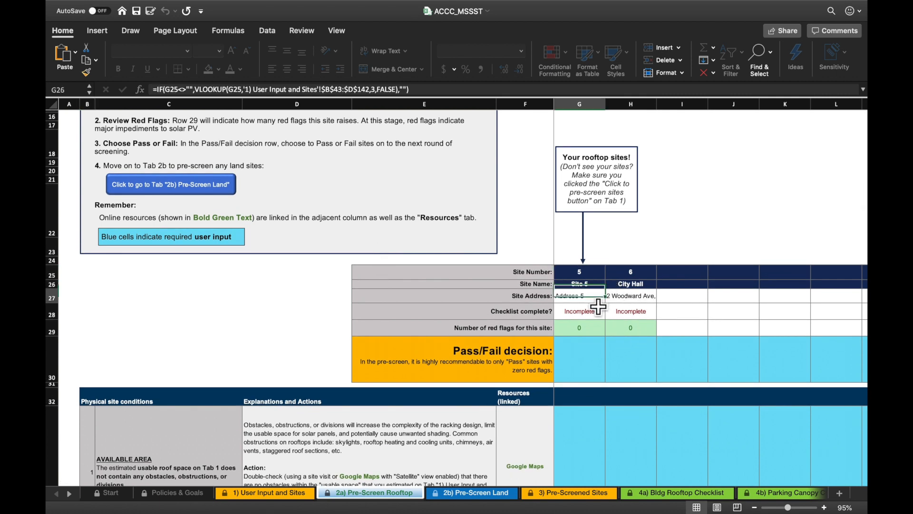
pyautogui.scroll(-4, 578, 241)
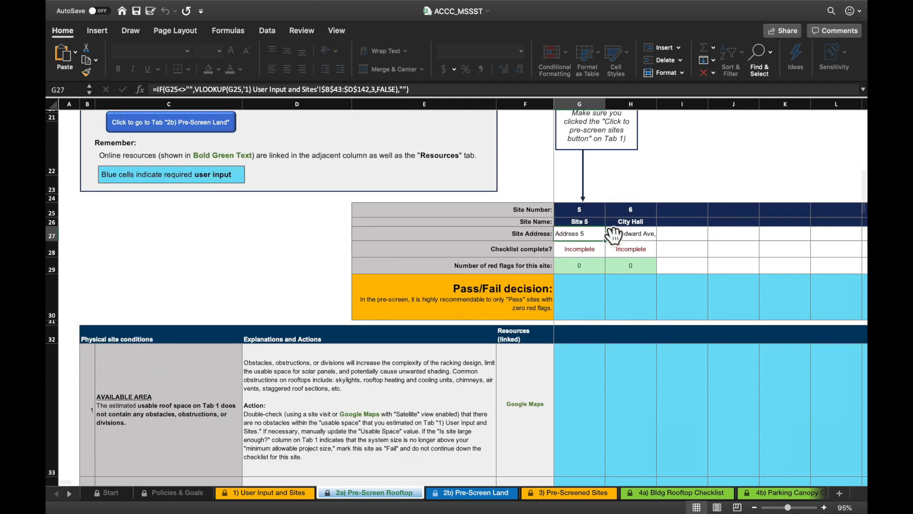
# Step: Examine the physical site conditions in the checklist, including the Available Area item's explanation, action and linked resource
pyautogui.scroll(-3, 614, 234)
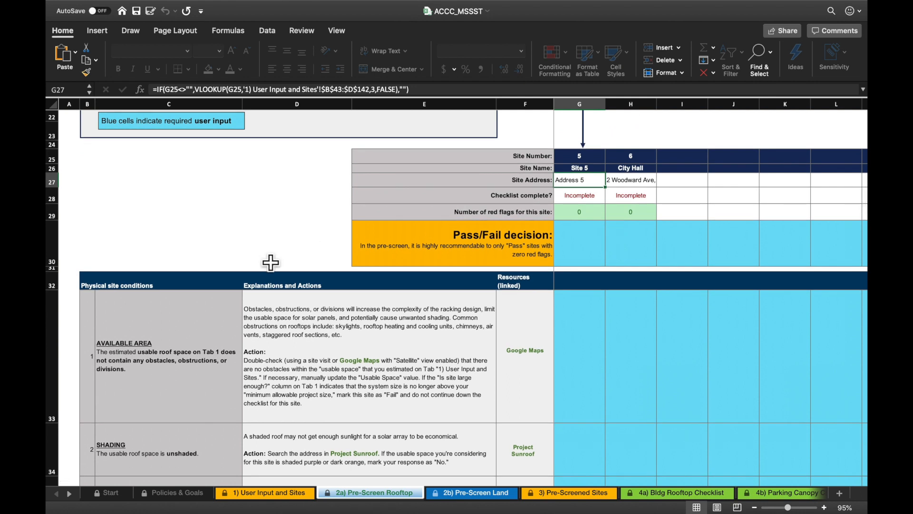
pyautogui.scroll(-1, 271, 262)
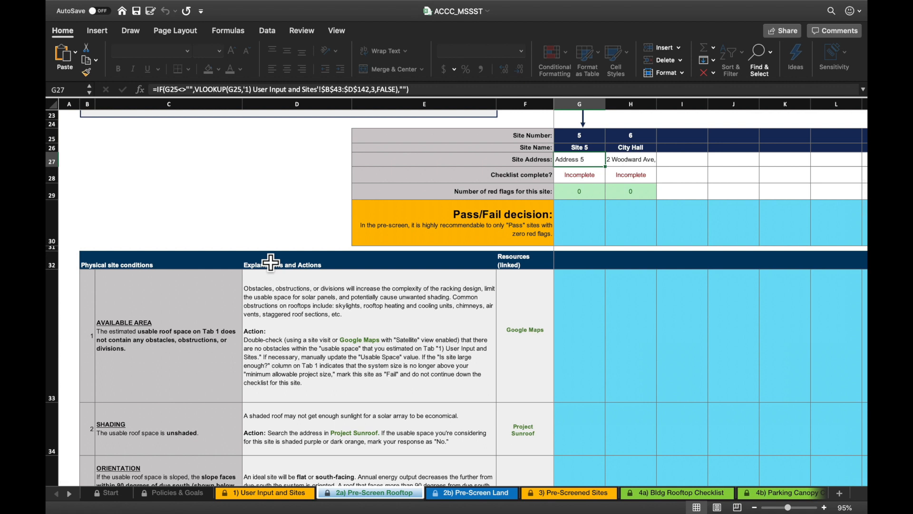
pyautogui.scroll(-2, 266, 268)
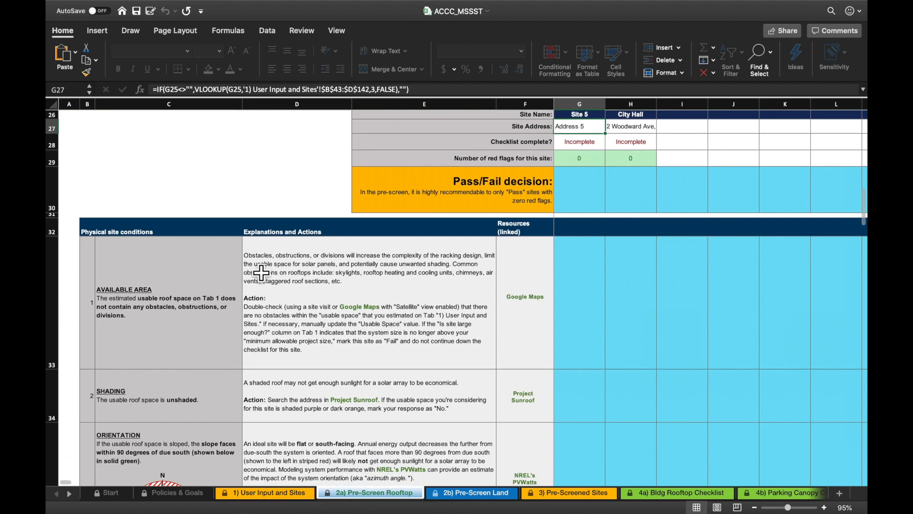
pyautogui.click(182, 113)
pyautogui.scroll(-1, 230, 261)
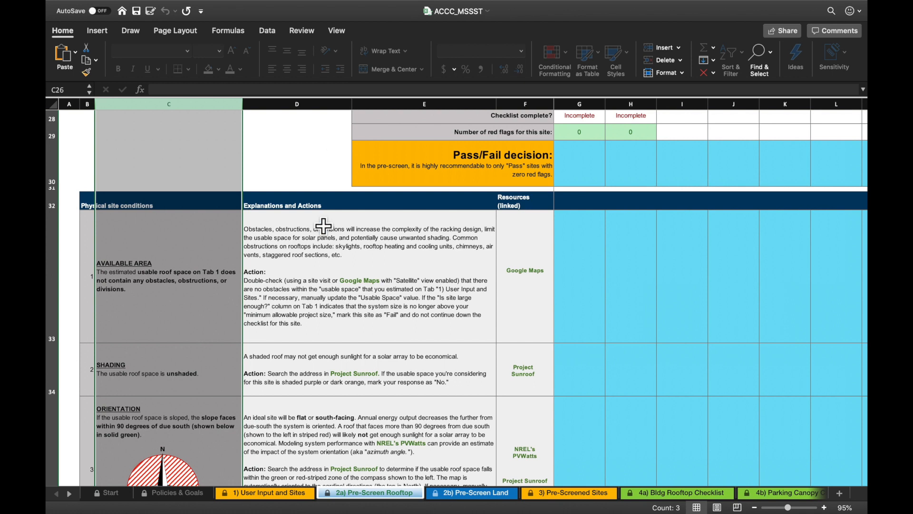
pyautogui.click(325, 253)
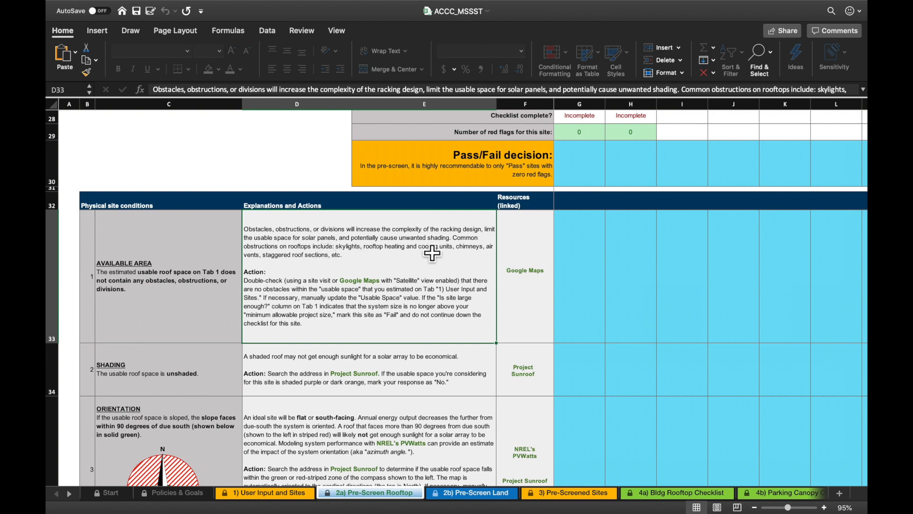
pyautogui.click(551, 253)
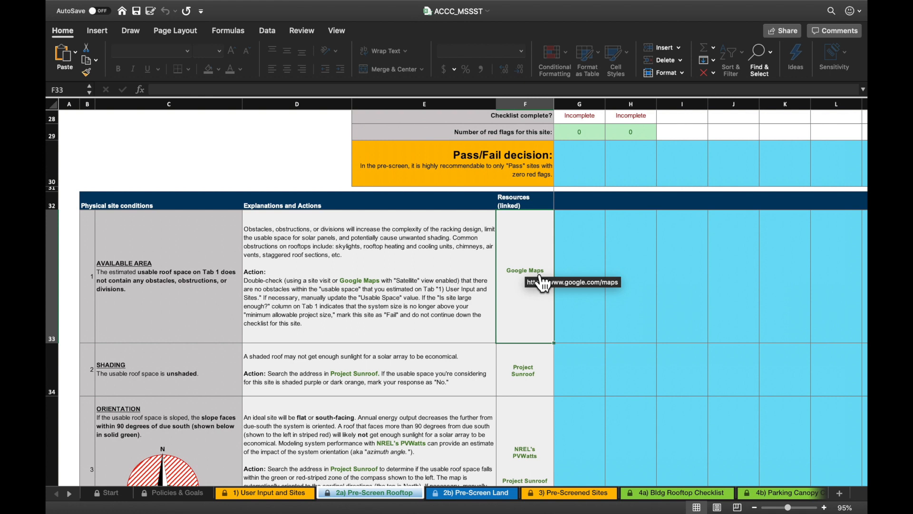
# Step: Answer the Available Area condition for Site 5 with Yes
pyautogui.click(599, 255)
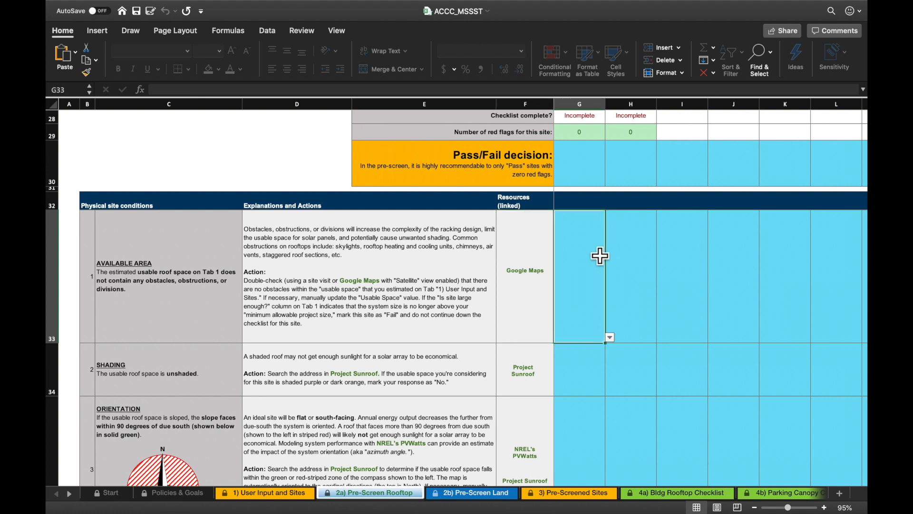
pyautogui.click(609, 338)
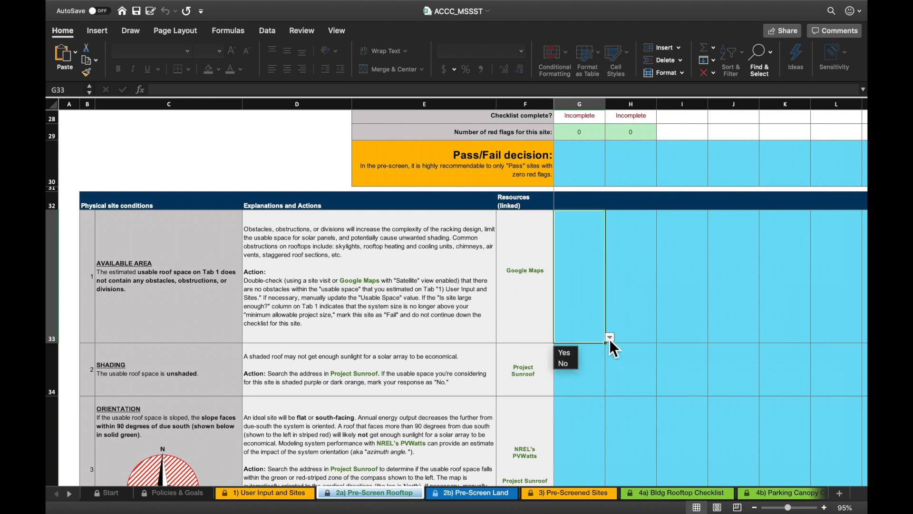
pyautogui.click(573, 352)
# Step: Answer the Available Area condition for City Hall with Yes
pyautogui.scroll(3, 587, 295)
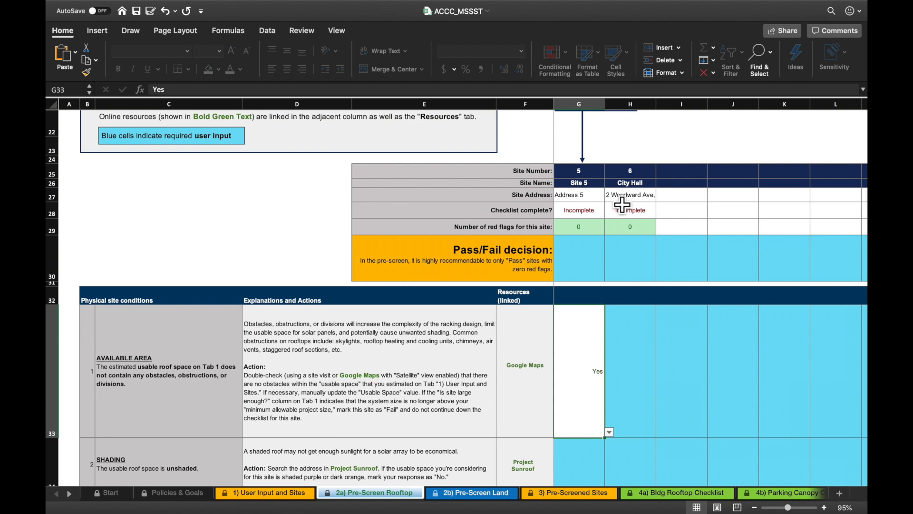
pyautogui.scroll(-1, 637, 285)
pyautogui.click(648, 323)
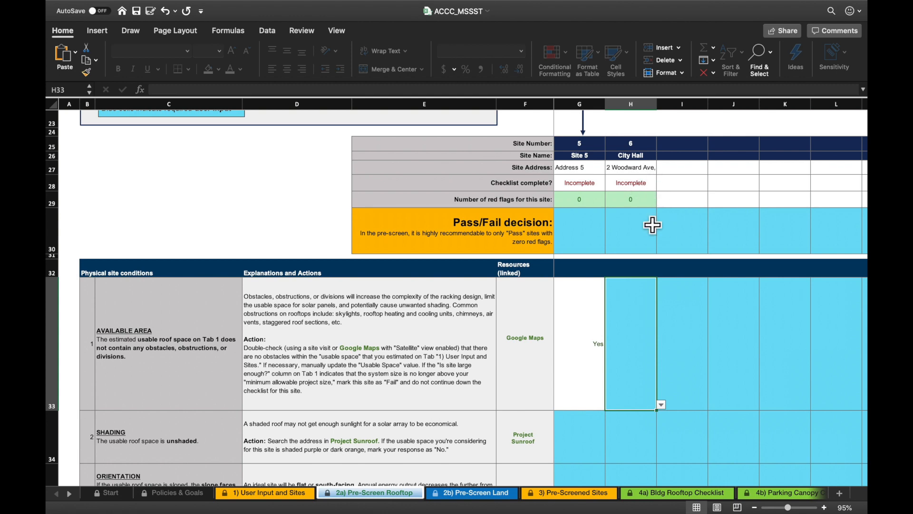
pyautogui.scroll(-3, 654, 239)
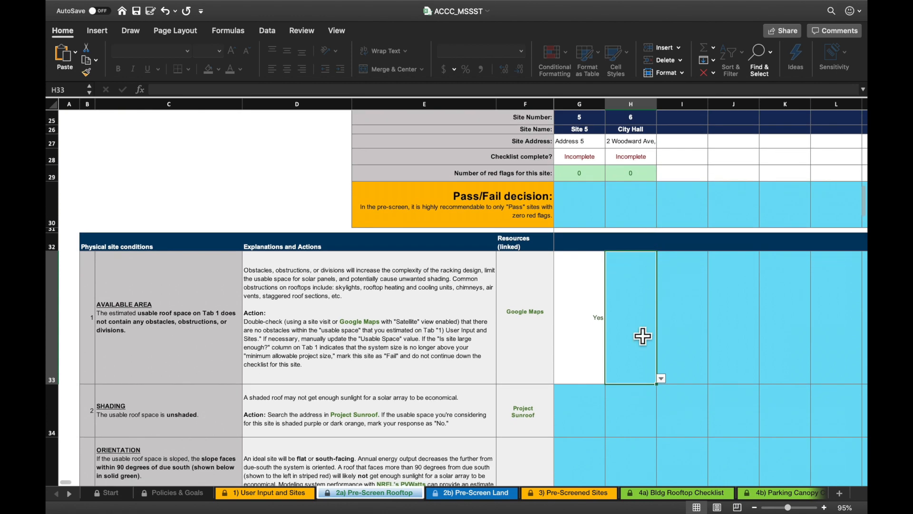
pyautogui.click(661, 318)
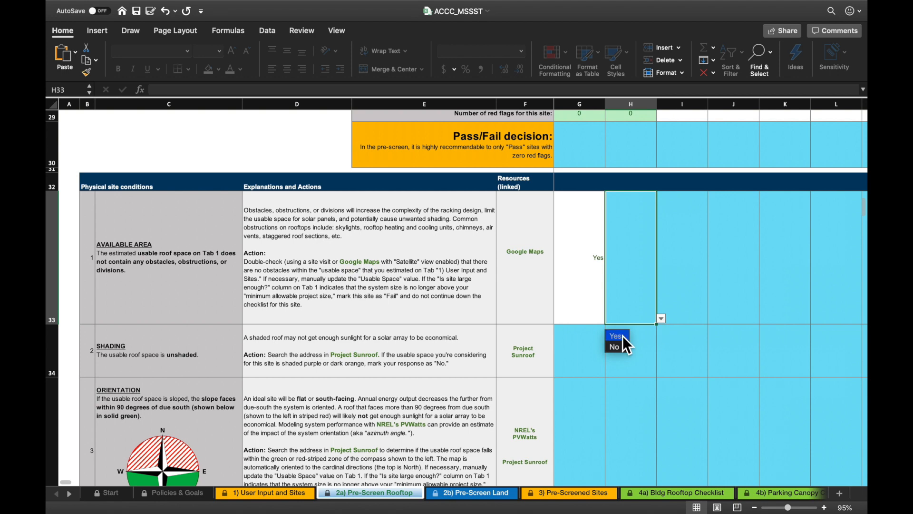
pyautogui.click(623, 336)
# Step: Answer the Shading condition for City Hall with Yes
pyautogui.scroll(-2, 627, 342)
pyautogui.click(637, 304)
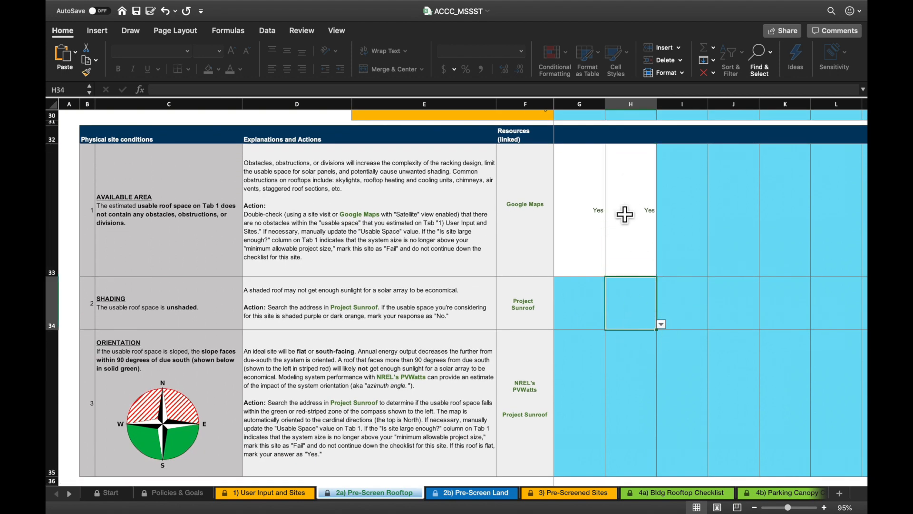
pyautogui.click(661, 324)
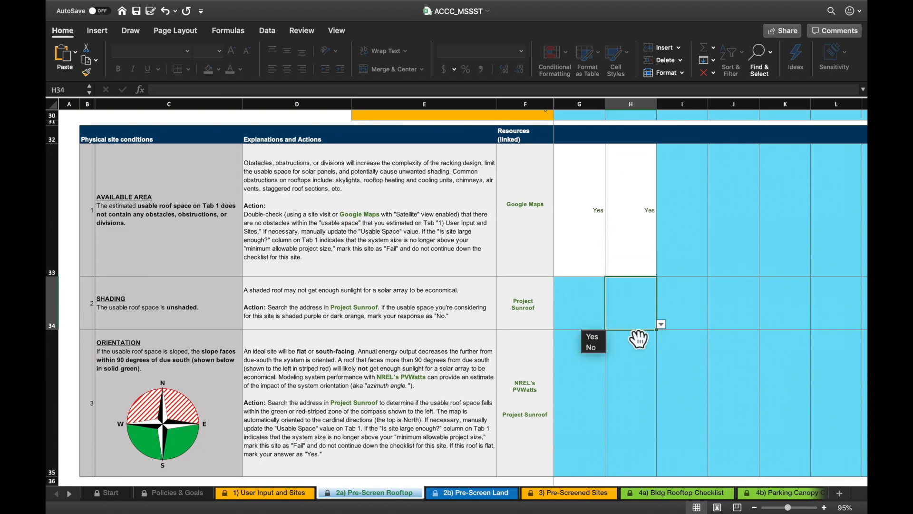
pyautogui.click(592, 336)
# Step: Answer the Orientation condition for City Hall with Yes
pyautogui.scroll(-2, 663, 388)
pyautogui.scroll(-1, 646, 369)
pyautogui.click(643, 367)
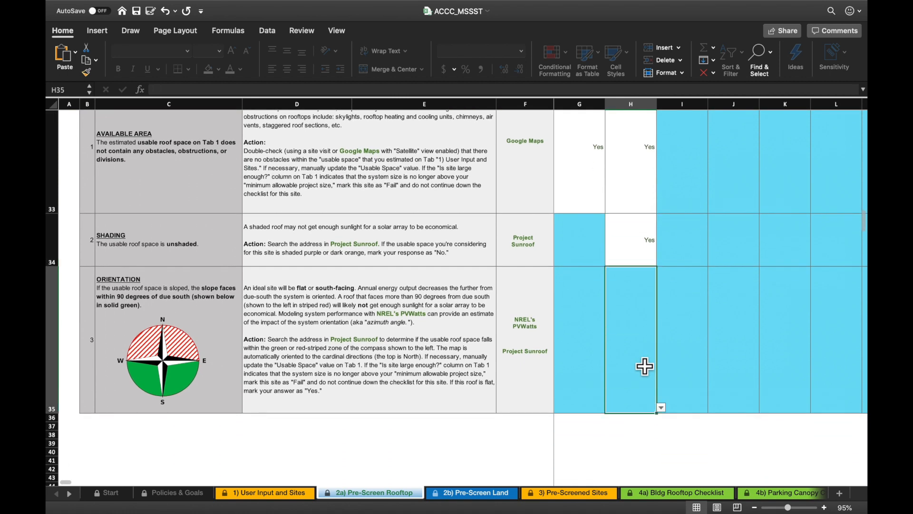
pyautogui.click(663, 409)
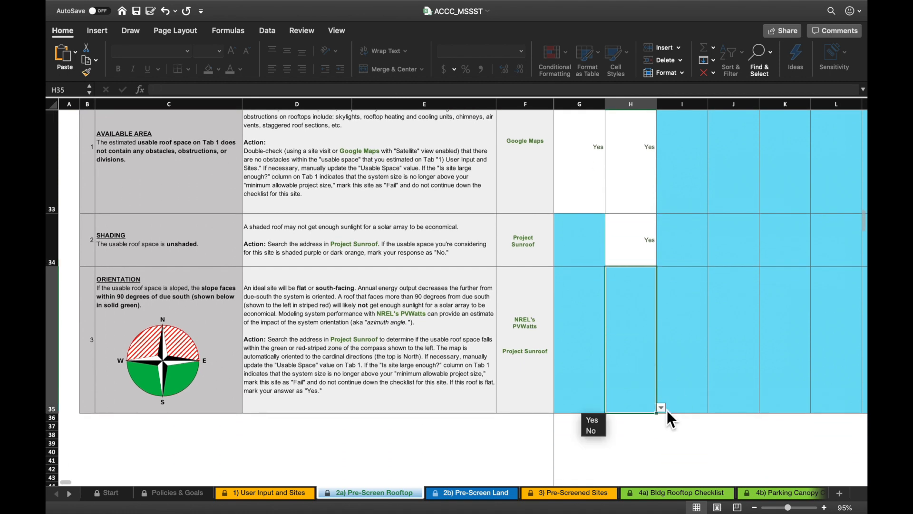
pyautogui.click(596, 420)
# Step: Set the Pass/Fail decision for City Hall to Pass
pyautogui.scroll(8, 622, 393)
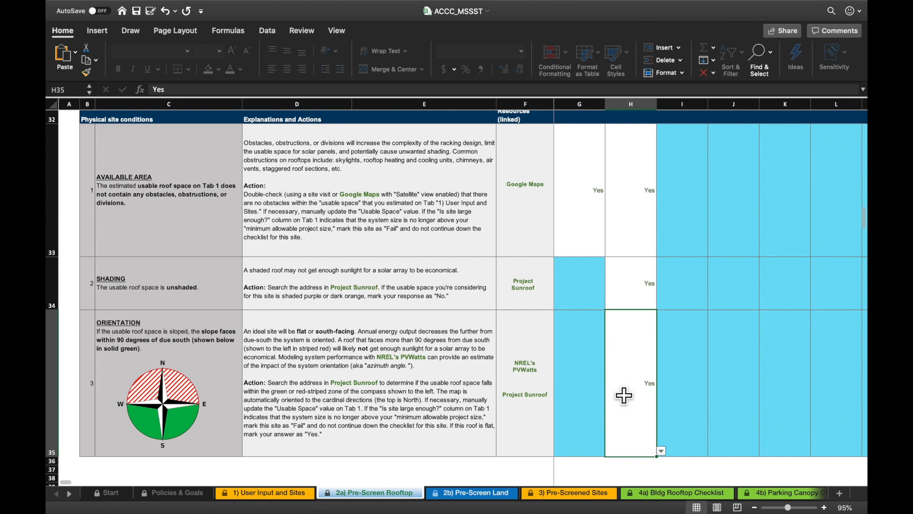
pyautogui.scroll(-5, 623, 394)
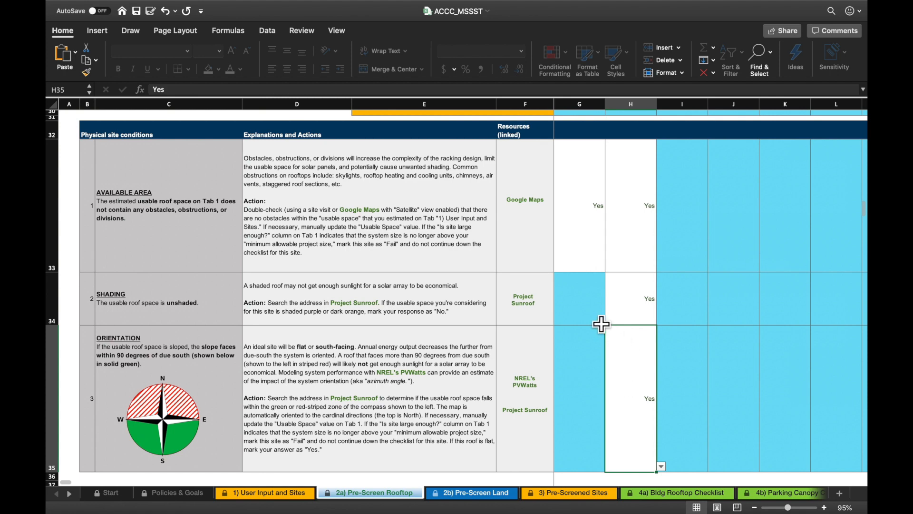
pyautogui.scroll(3, 601, 324)
pyautogui.scroll(2, 601, 324)
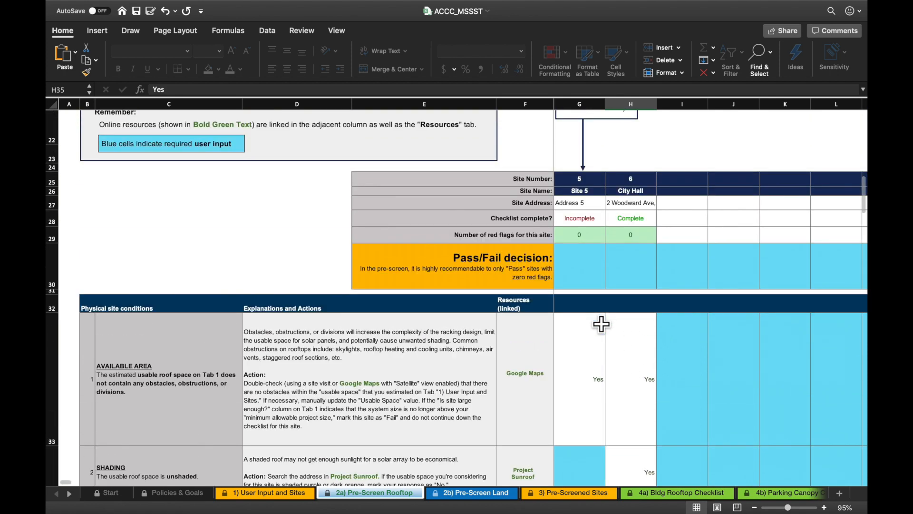
pyautogui.click(638, 267)
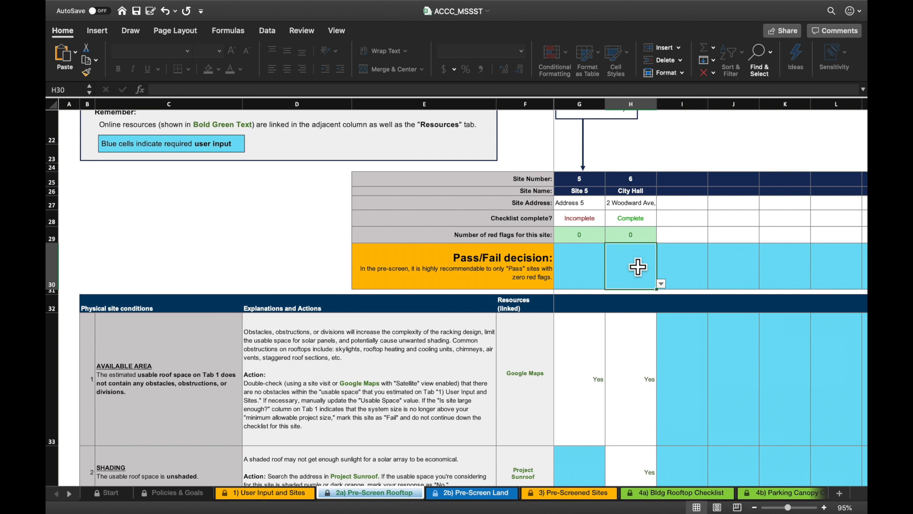
pyautogui.click(661, 284)
pyautogui.click(626, 315)
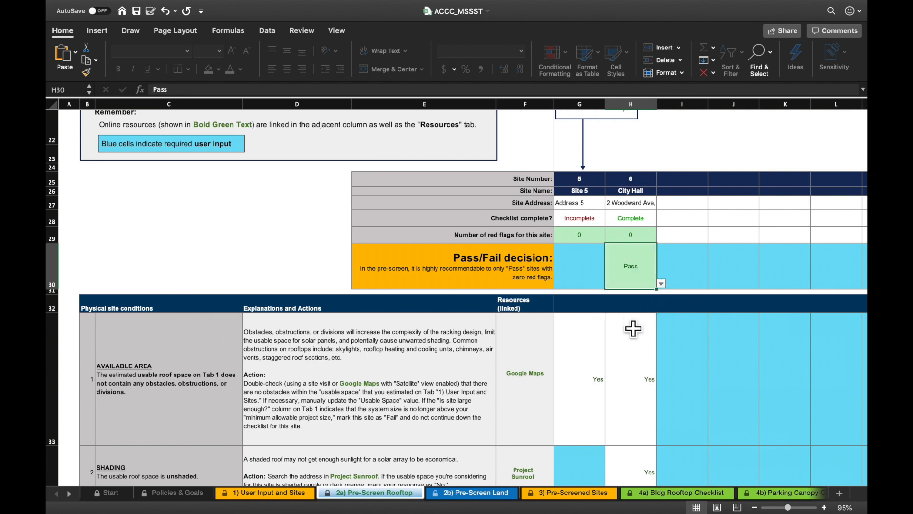
# Step: Answer the Shading condition for Site 5 with No
pyautogui.scroll(-2, 629, 389)
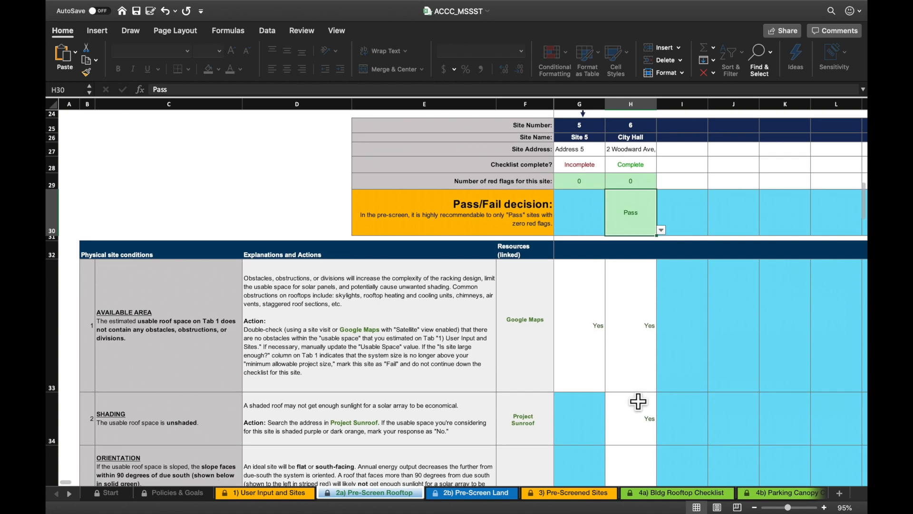
pyautogui.click(588, 432)
pyautogui.click(610, 440)
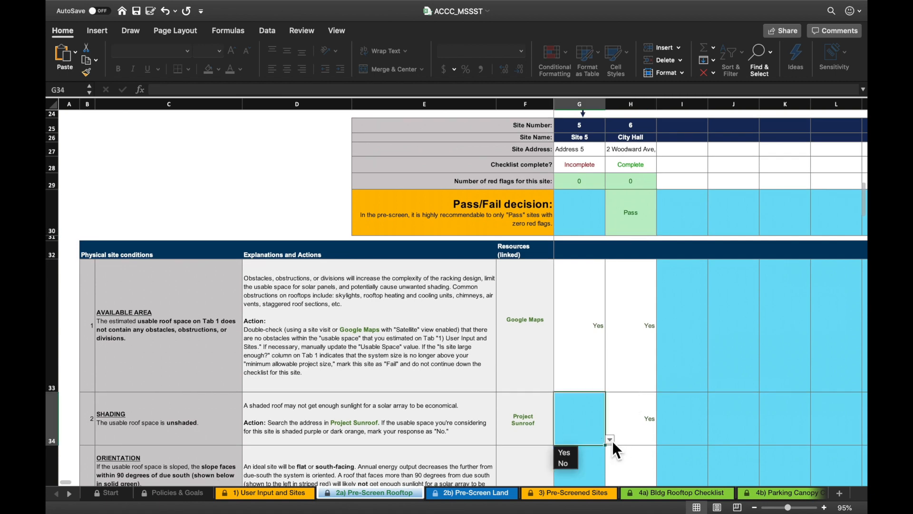
pyautogui.click(568, 463)
# Step: Check the number of red flags for Site 5 and set its Pass/Fail decision to Fail
pyautogui.scroll(1, 601, 417)
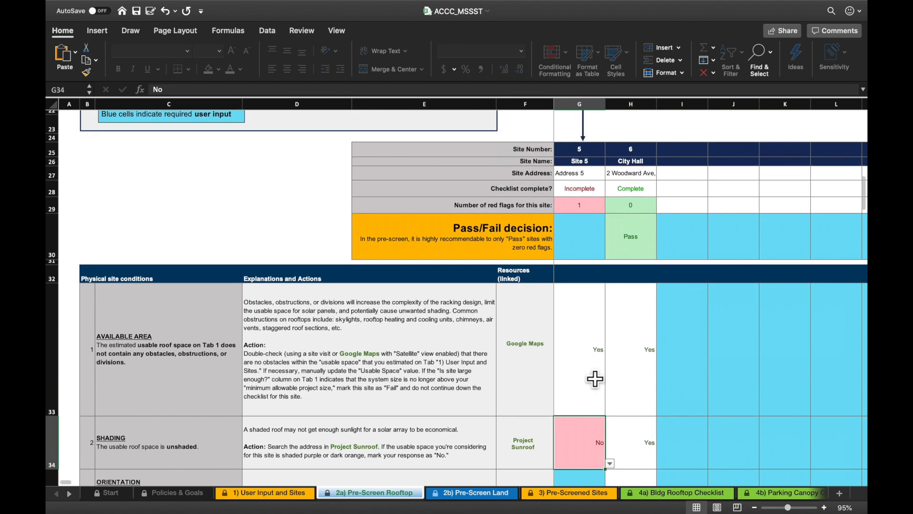
pyautogui.click(600, 209)
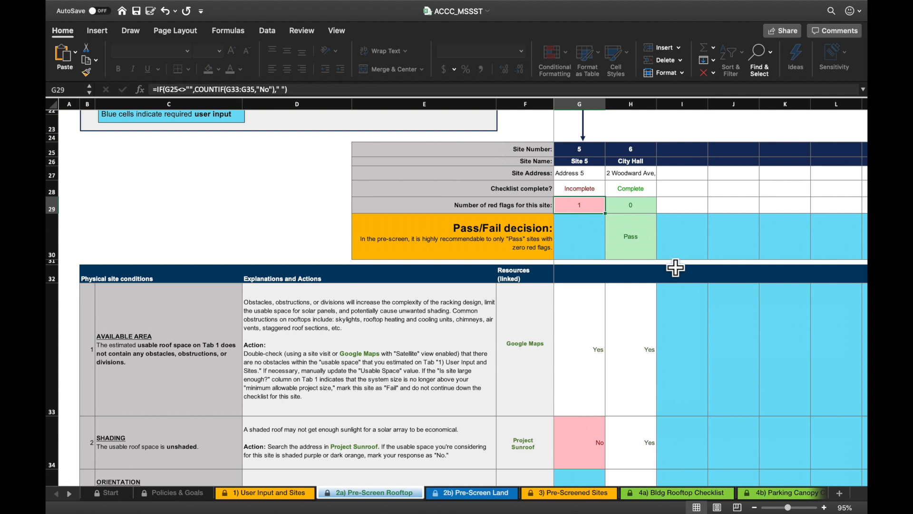
pyautogui.click(586, 238)
pyautogui.click(610, 255)
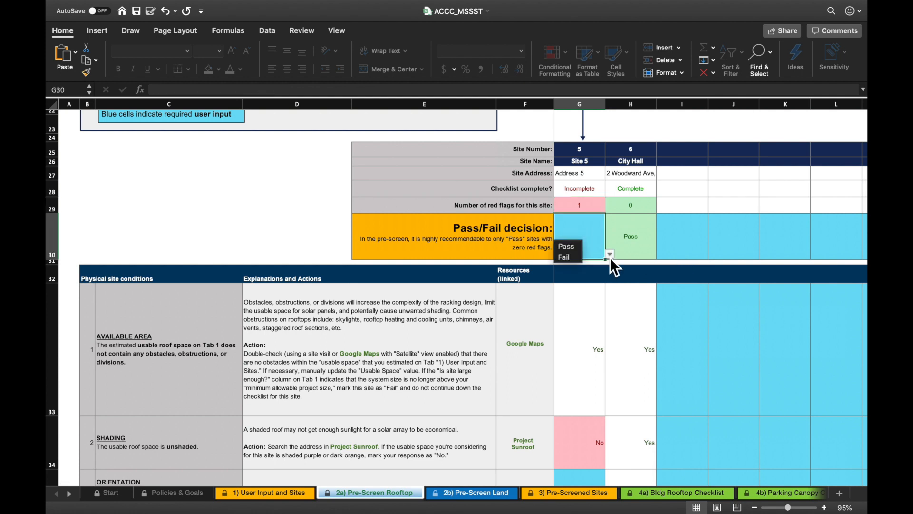
pyautogui.click(572, 257)
pyautogui.scroll(-3, 578, 288)
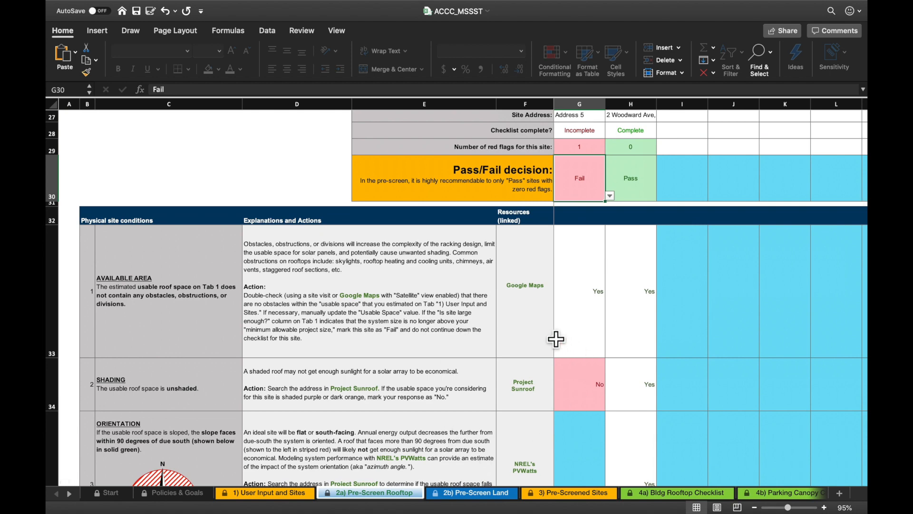
# Step: Go to Tab 2b for land sites and review the checklist answers of Site 1 through the Interconnection section
pyautogui.scroll(5, 537, 273)
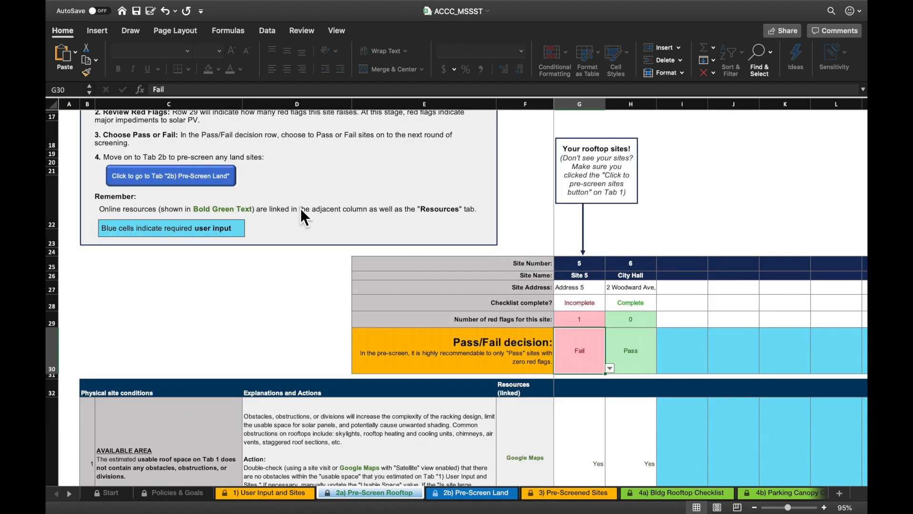
pyautogui.click(222, 174)
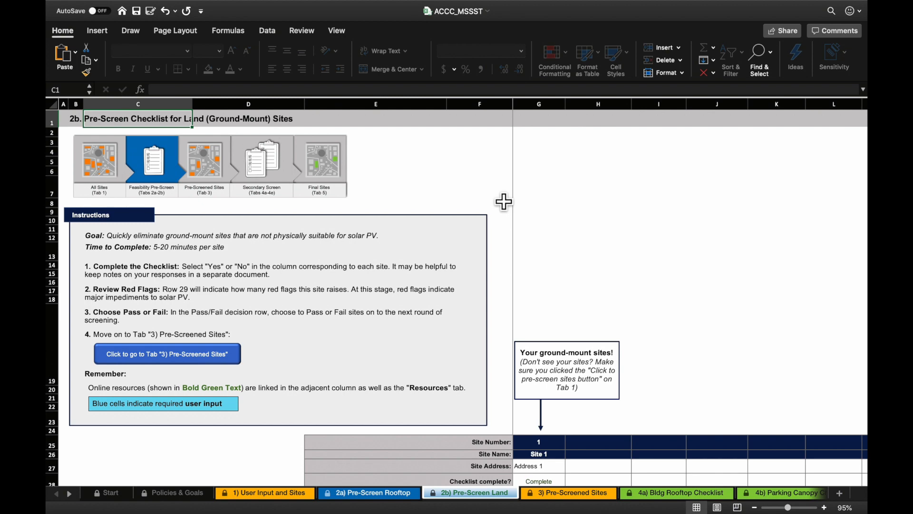
pyautogui.scroll(-8, 503, 202)
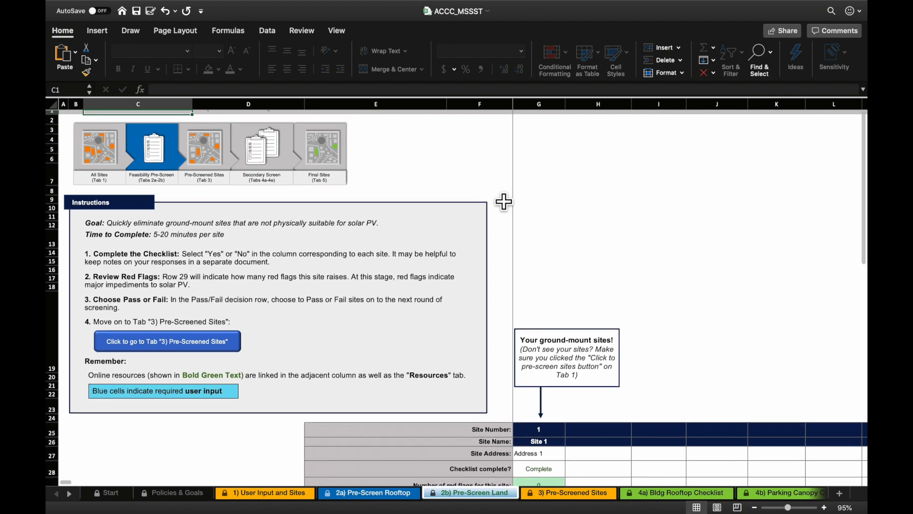
pyautogui.scroll(-3, 503, 202)
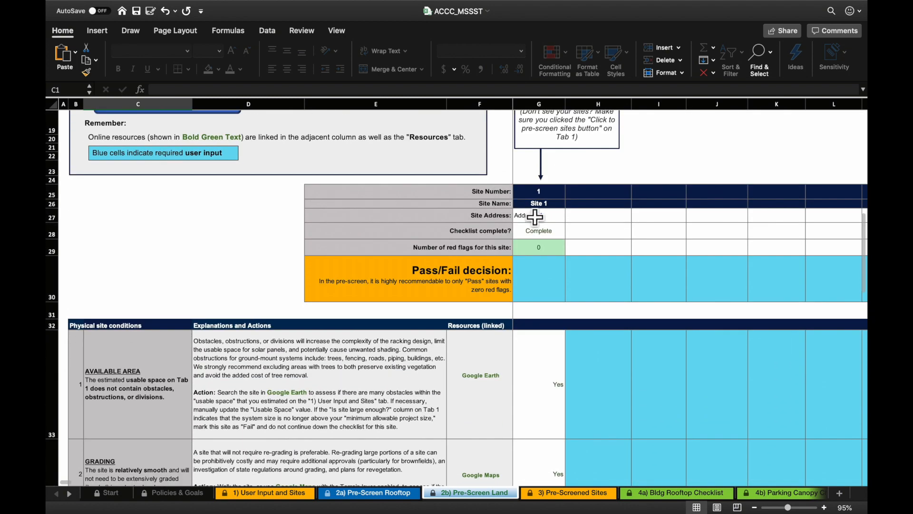
pyautogui.scroll(-7, 546, 333)
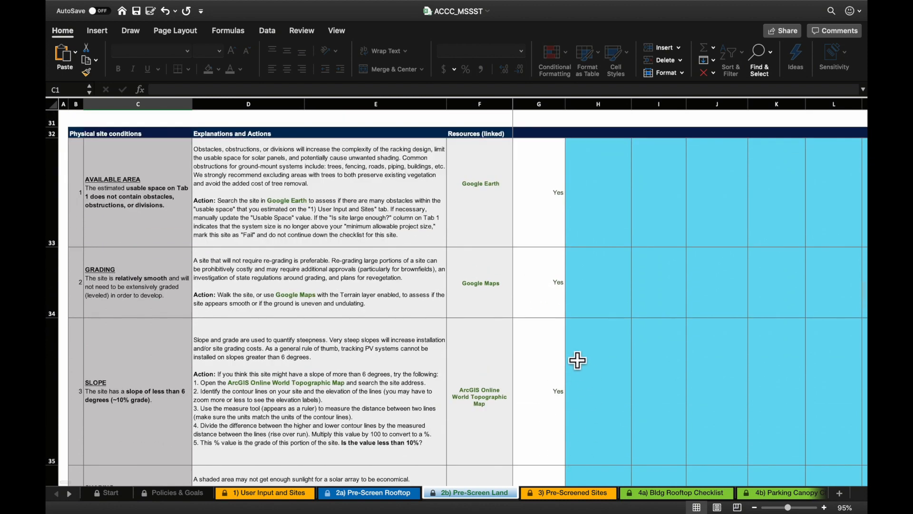
pyautogui.scroll(1, 576, 362)
pyautogui.scroll(-12, 546, 237)
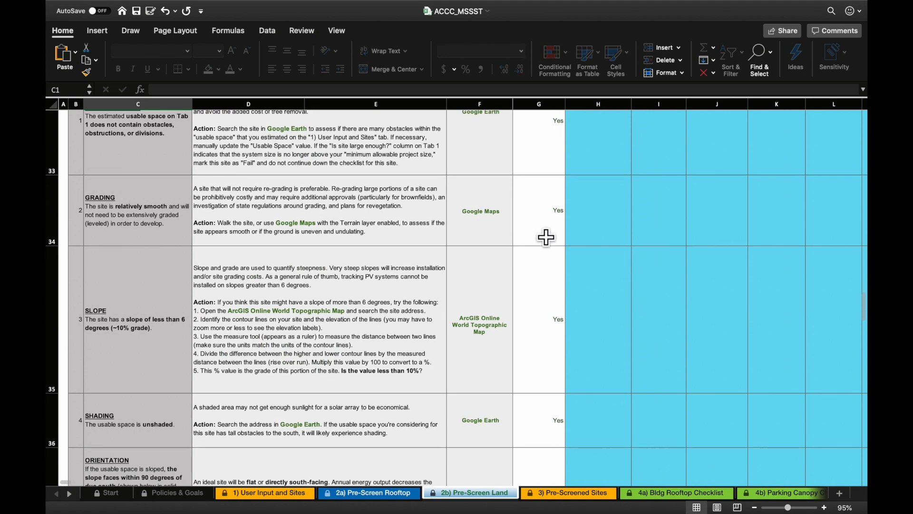
pyautogui.scroll(-4, 546, 238)
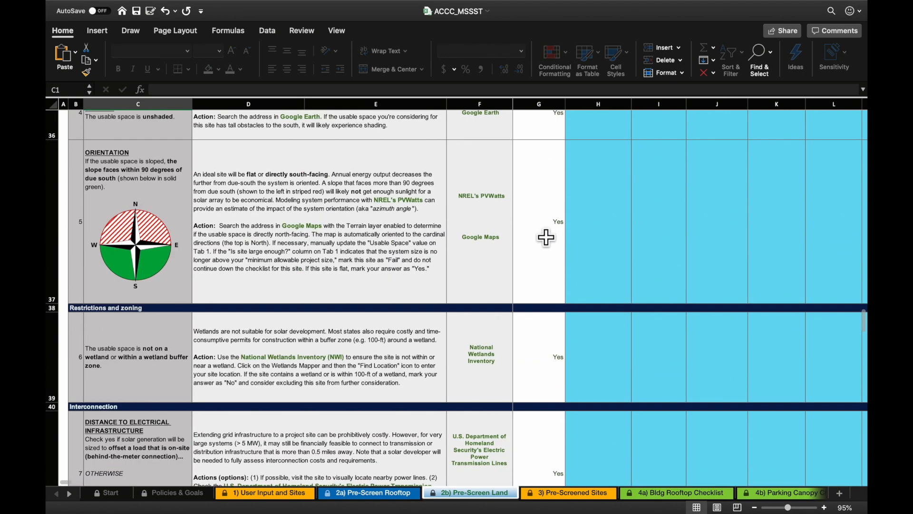
pyautogui.scroll(-5, 558, 352)
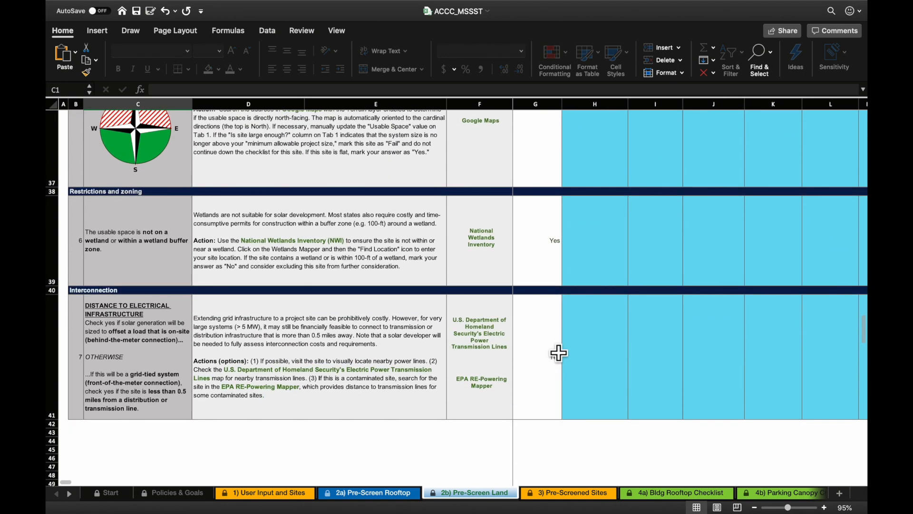
# Step: Set the Pass/Fail decision for ground-mount Site 1 to Pass
pyautogui.scroll(20, 559, 352)
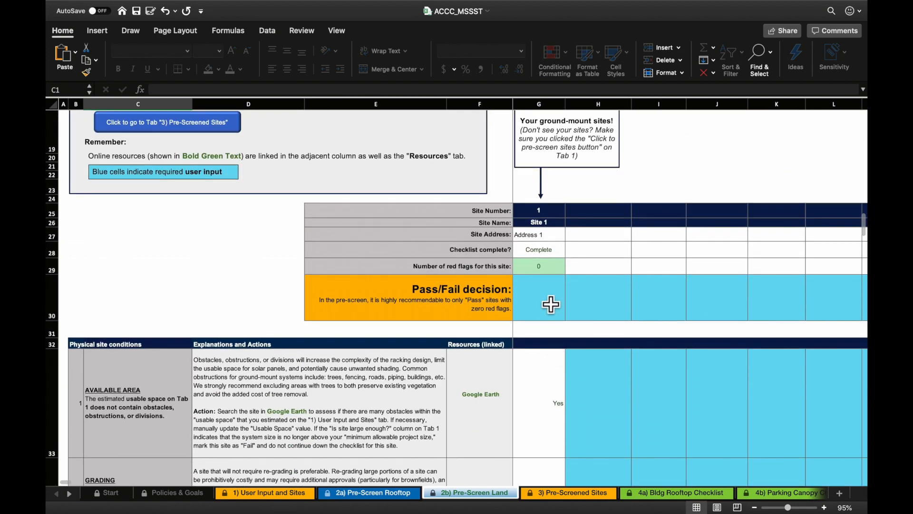
pyautogui.click(550, 304)
pyautogui.click(569, 315)
pyautogui.click(512, 328)
# Step: Populate the My Pre-Screened Sites table on Tab 3 and review the sites' red flags and Pass/Fail decisions
pyautogui.scroll(5, 399, 218)
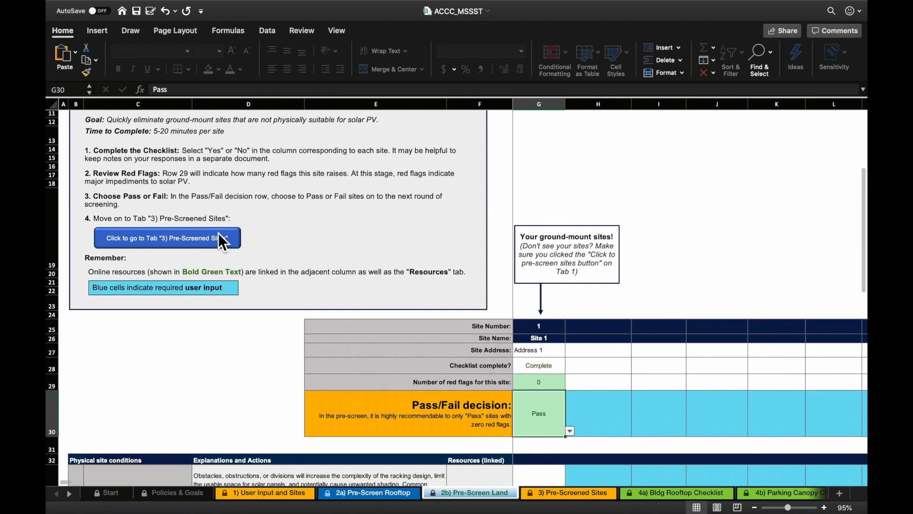
pyautogui.click(223, 239)
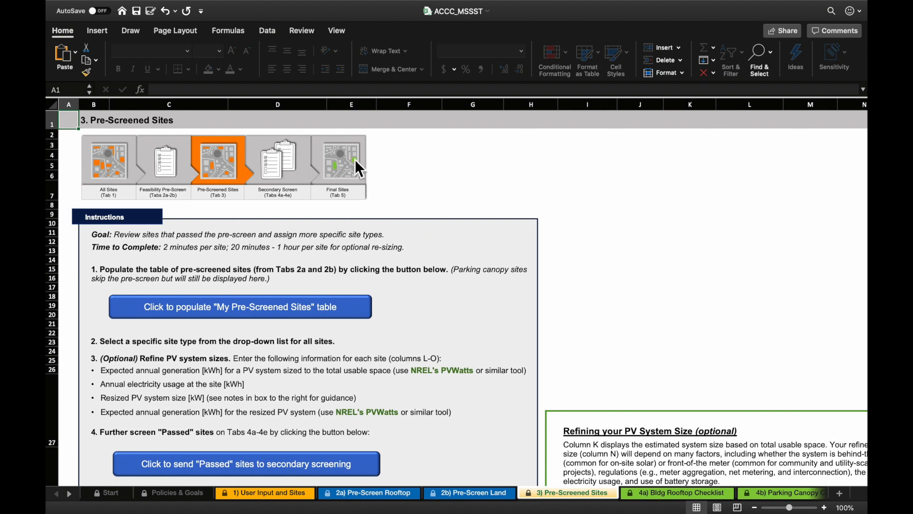
pyautogui.click(327, 310)
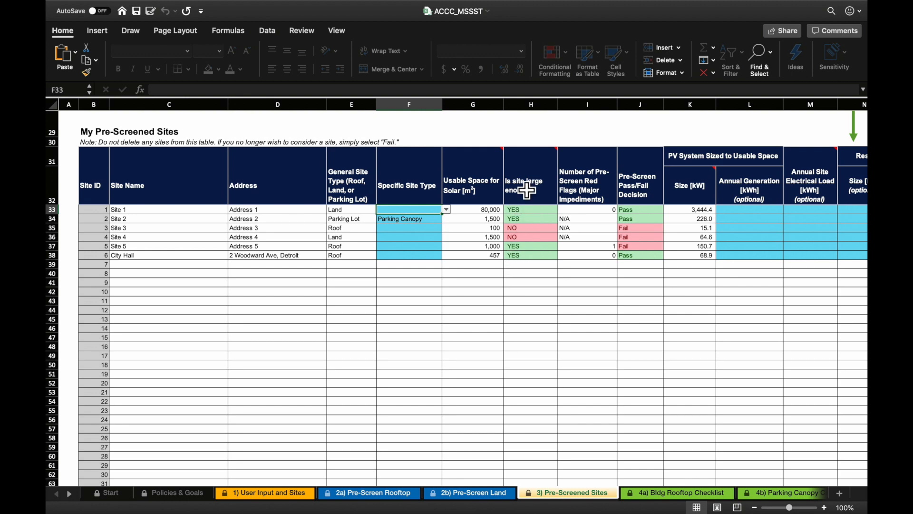
pyautogui.click(596, 173)
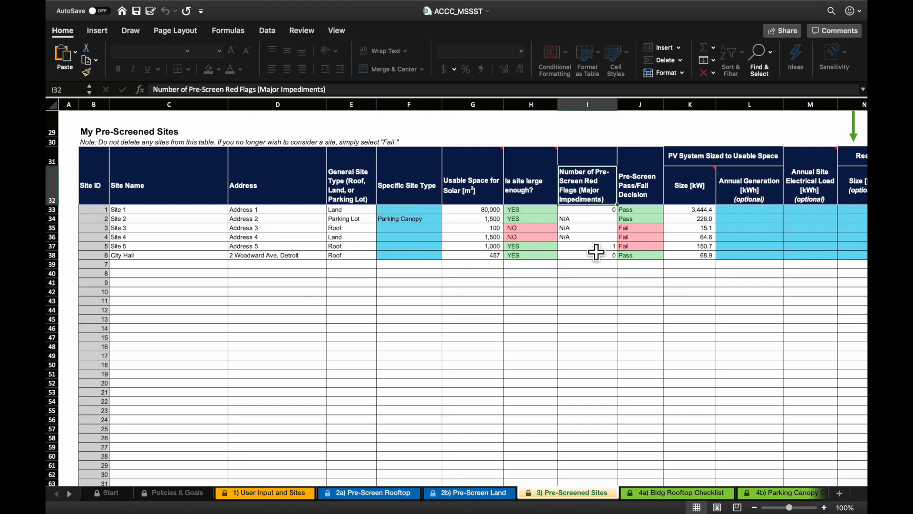
pyautogui.click(596, 249)
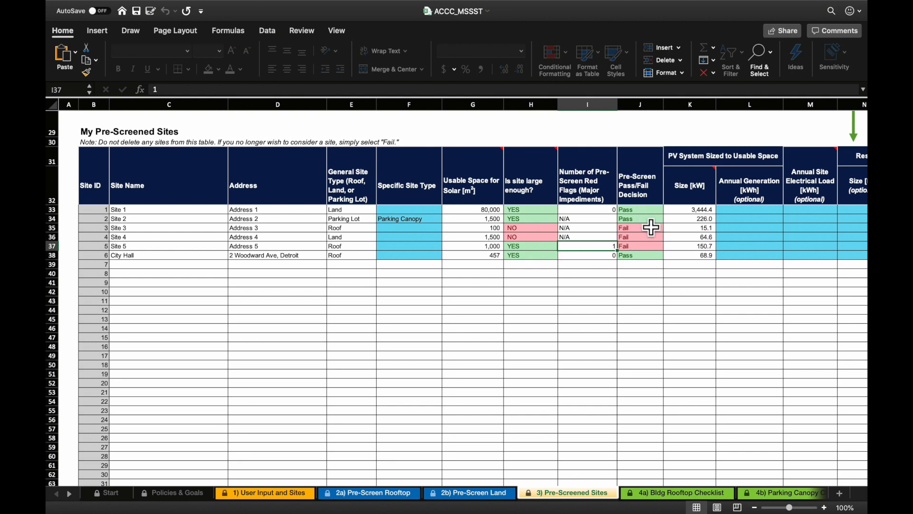
pyautogui.click(648, 211)
pyautogui.click(649, 237)
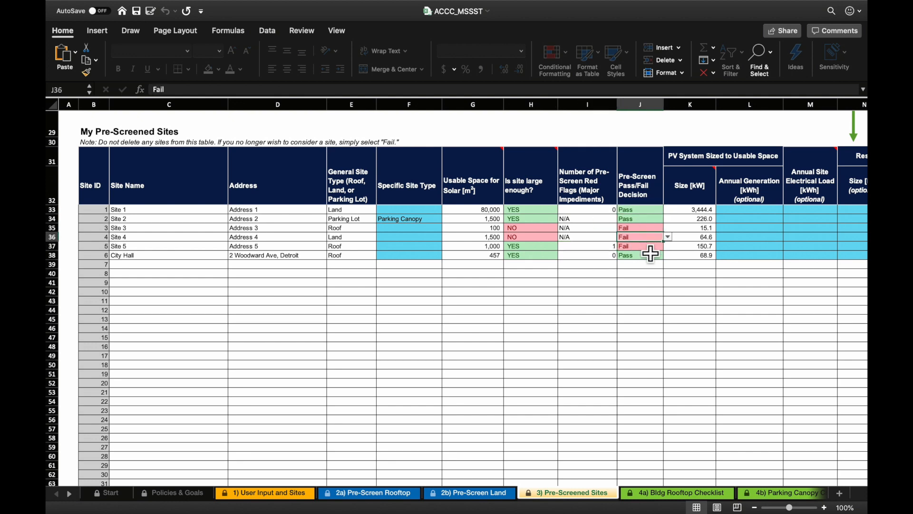
pyautogui.click(657, 259)
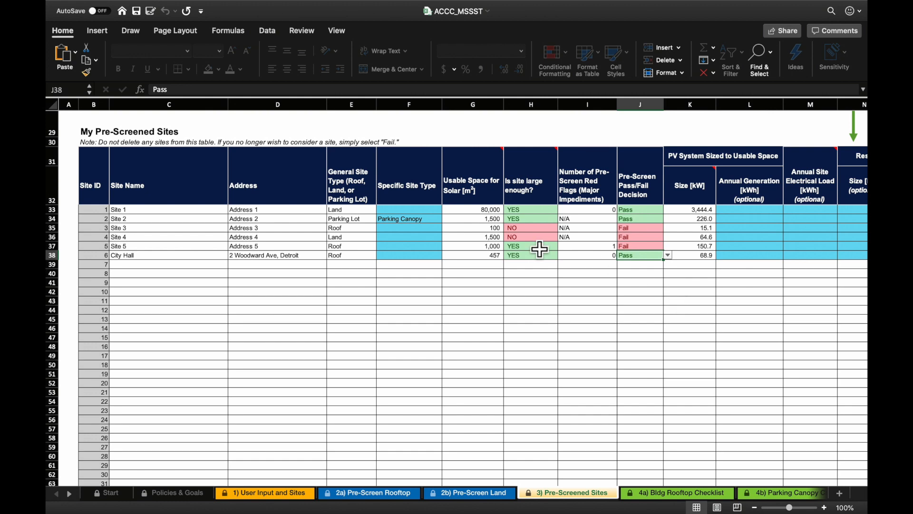
# Step: Set the specific site type to Brownfield for Site 1 and Building Rooftop for Site 3
pyautogui.click(437, 211)
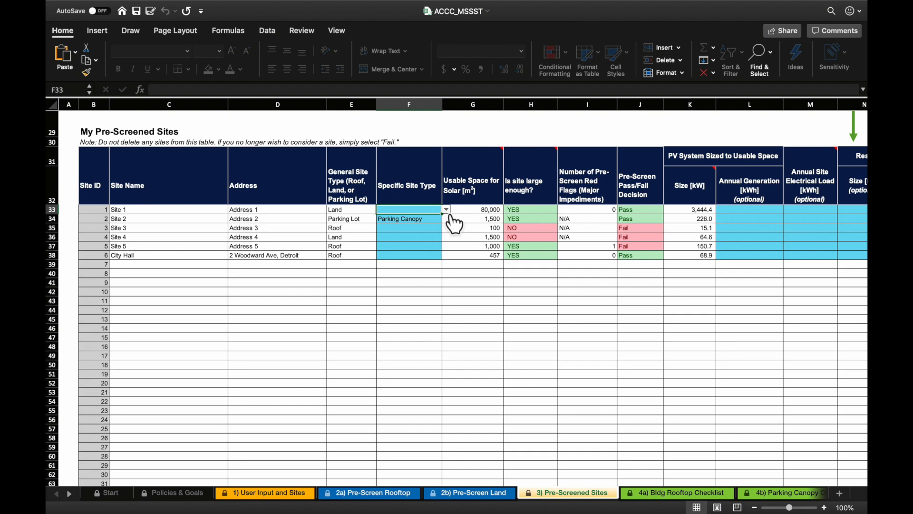
pyautogui.click(446, 210)
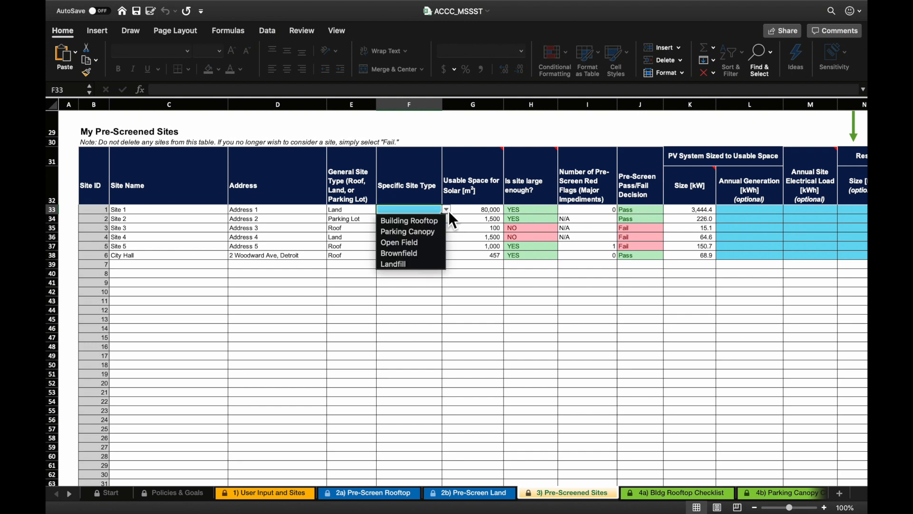
pyautogui.click(410, 252)
pyautogui.click(421, 230)
pyautogui.click(446, 228)
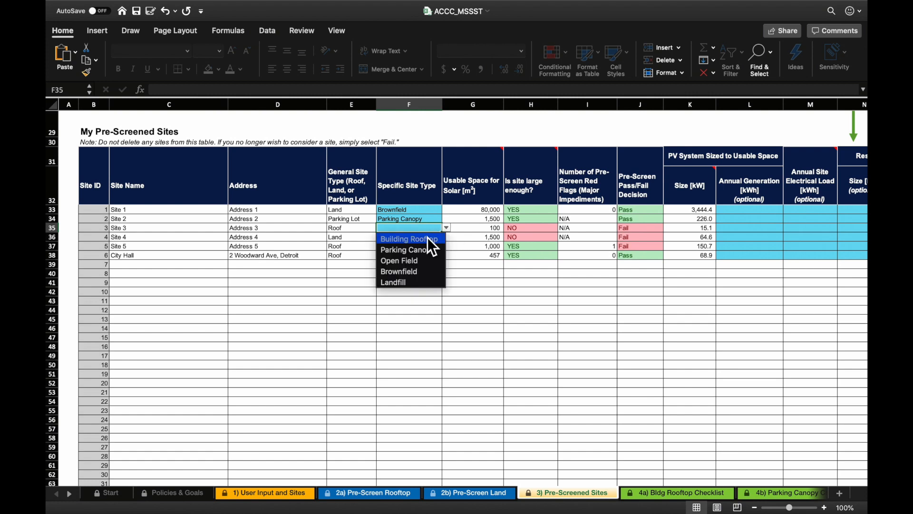
pyautogui.click(430, 239)
# Step: Set the specific site type to Open Field for Site 4 and Building Rooftop for Site 5
pyautogui.click(427, 238)
pyautogui.click(447, 238)
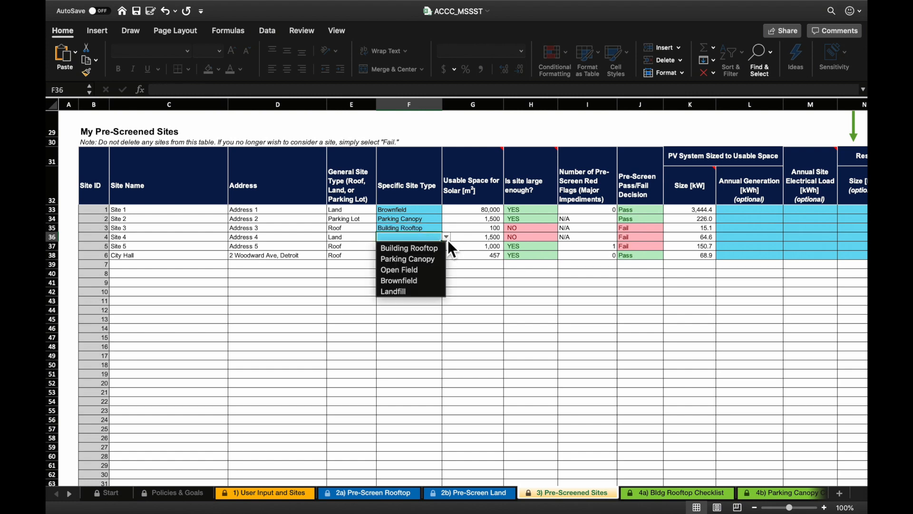
pyautogui.click(429, 267)
pyautogui.click(423, 246)
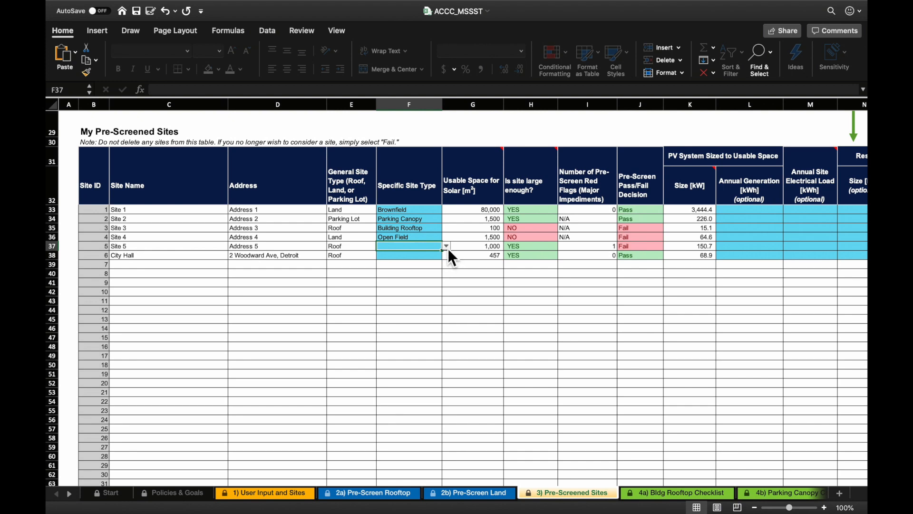
pyautogui.click(446, 246)
pyautogui.click(433, 258)
# Step: Set the specific site type of City Hall to Building Rooftop and save the workbook
pyautogui.click(440, 256)
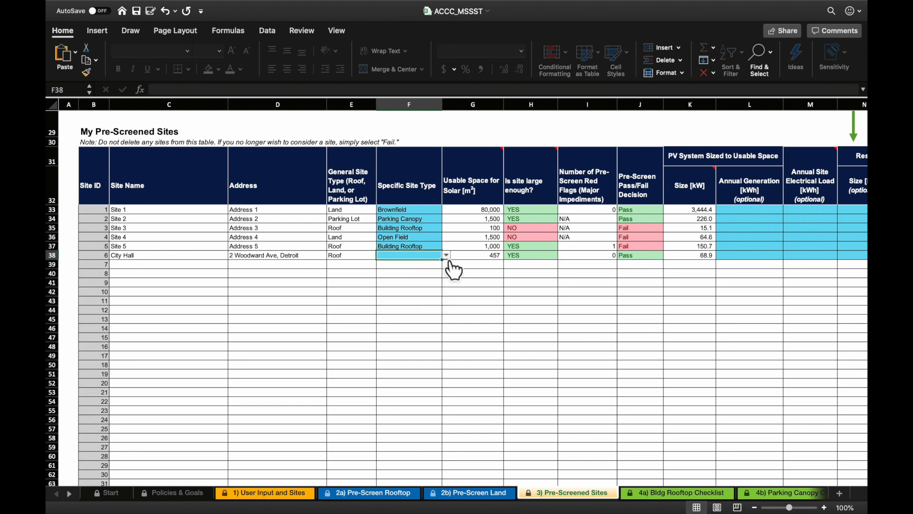
pyautogui.click(446, 255)
pyautogui.click(433, 267)
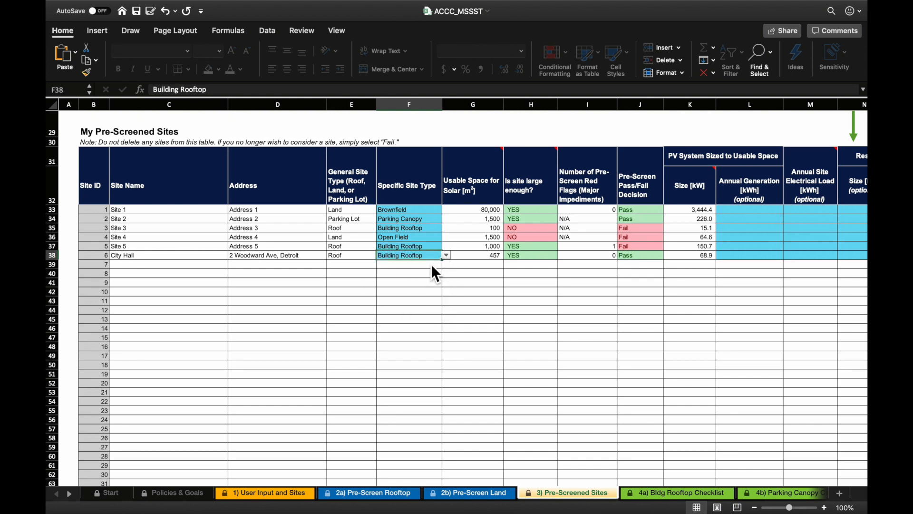
pyautogui.press('super+s')
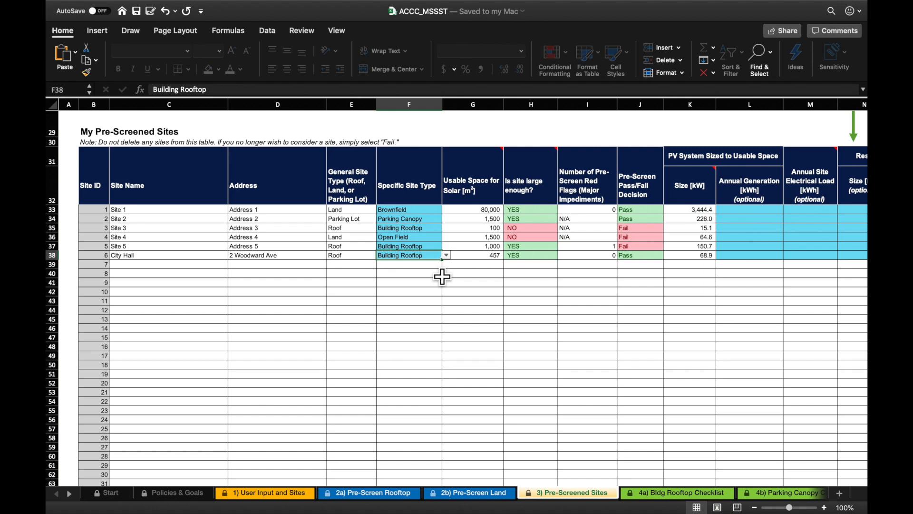
# Step: Review the optional PV system size, generation and load columns and the Refining your PV System Size guidance on Tab 3
pyautogui.hscroll(10, 583, 252)
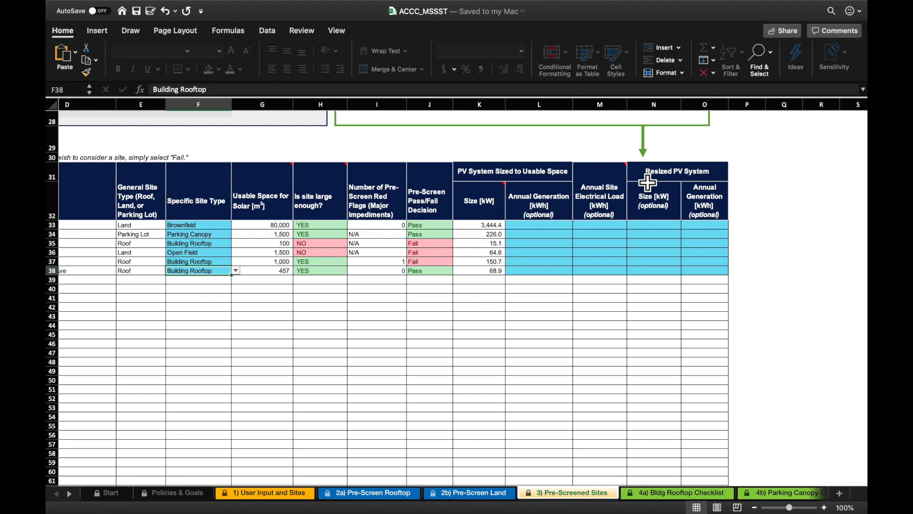
pyautogui.scroll(4, 647, 182)
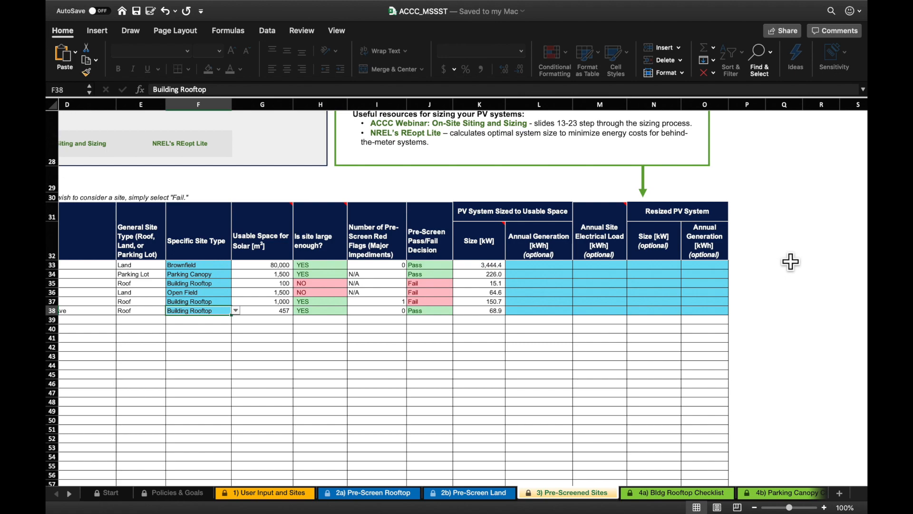
pyautogui.scroll(5, 717, 302)
pyautogui.scroll(1, 719, 303)
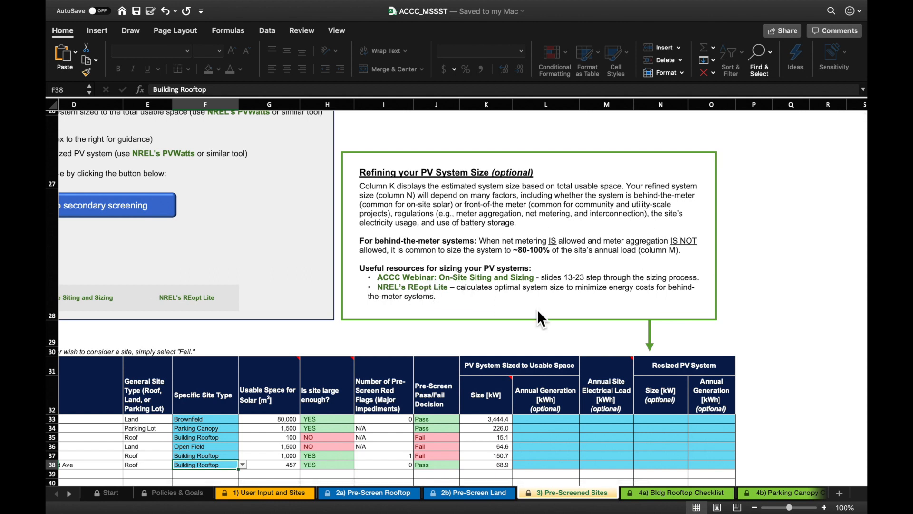
pyautogui.scroll(-3, 538, 318)
pyautogui.hscroll(-3, 537, 318)
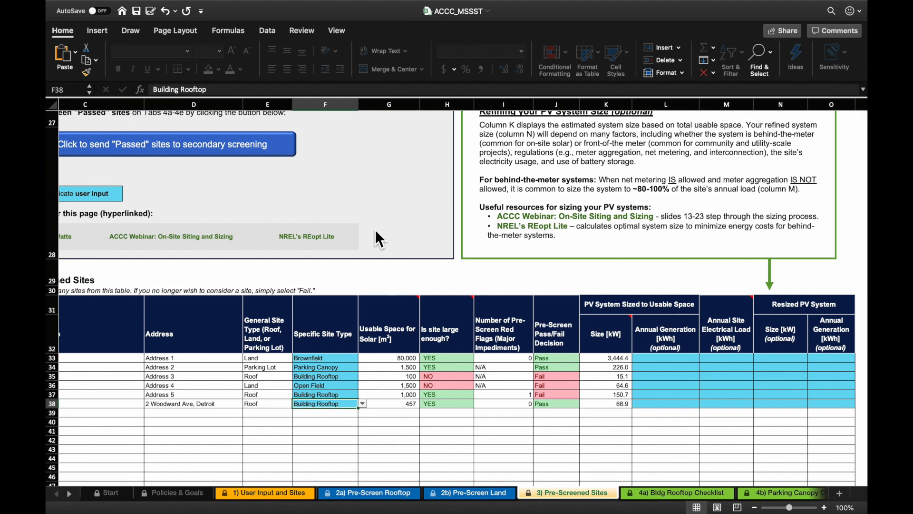
# Step: Send the "Passed" sites to secondary screening and accept clearing the user-entered information on Tabs 4a-4e
pyautogui.scroll(2, 376, 229)
pyautogui.hscroll(-3, 375, 229)
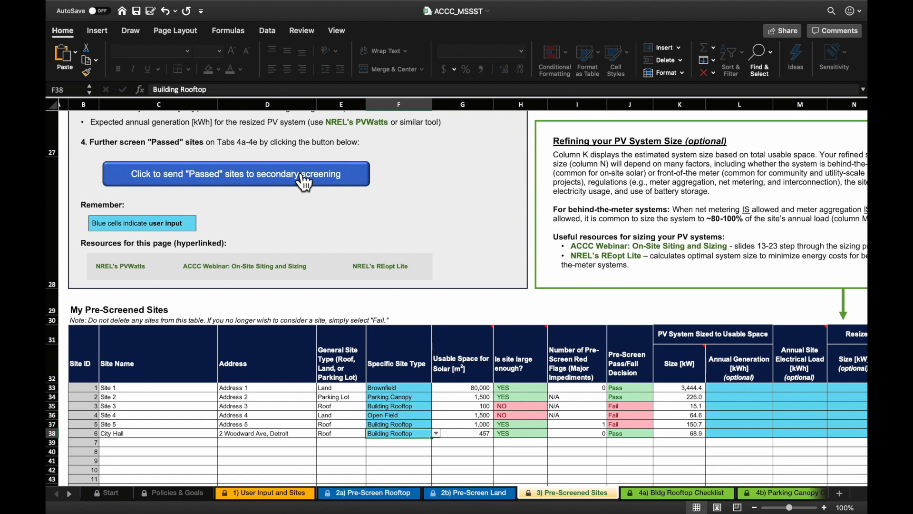
pyautogui.click(302, 180)
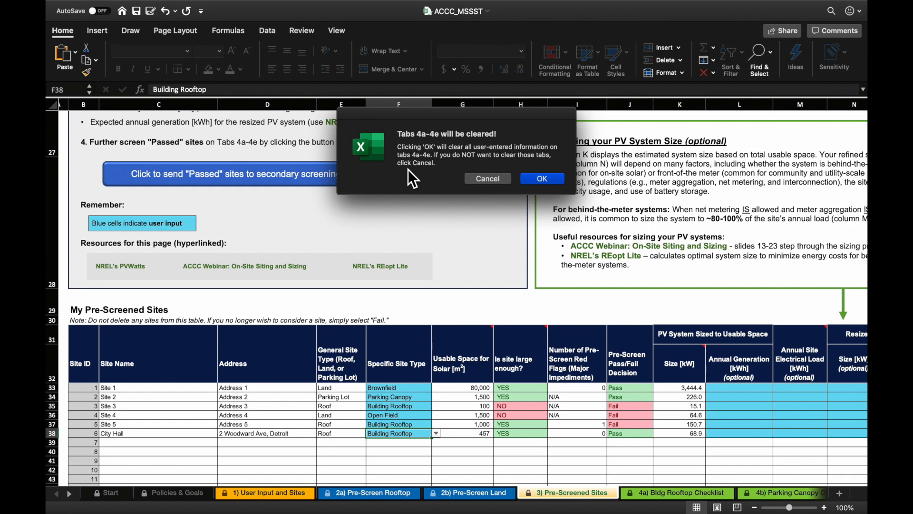
pyautogui.click(529, 179)
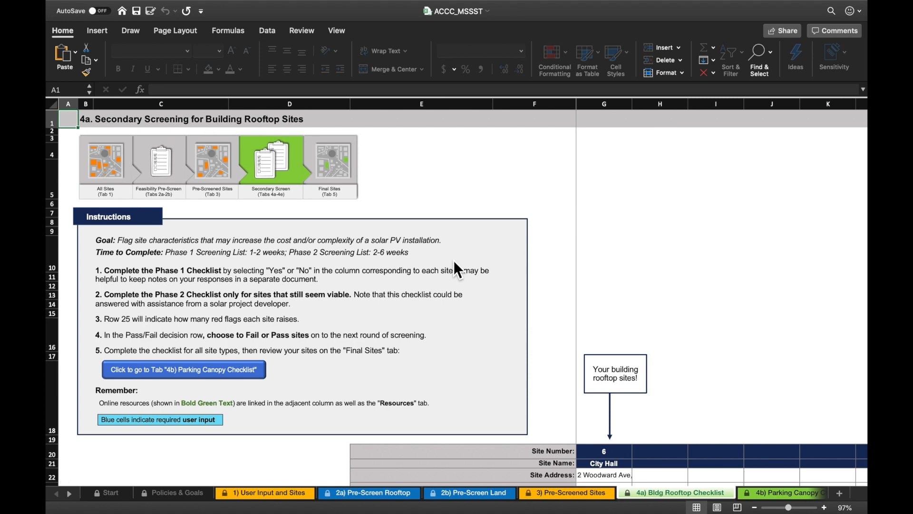
# Step: Review the Building Rooftop Checklist's instructions, site summary rows and Phase 1 screening items
pyautogui.scroll(-5, 455, 269)
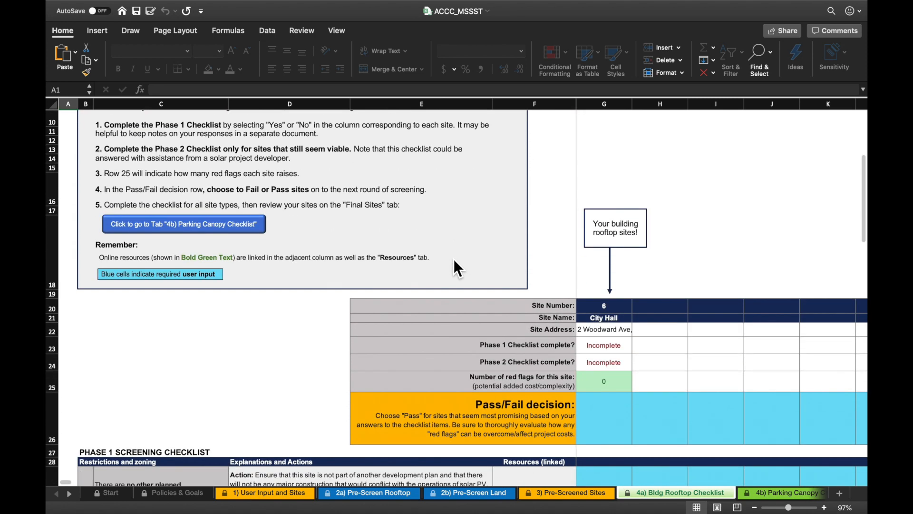
pyautogui.scroll(-2, 466, 348)
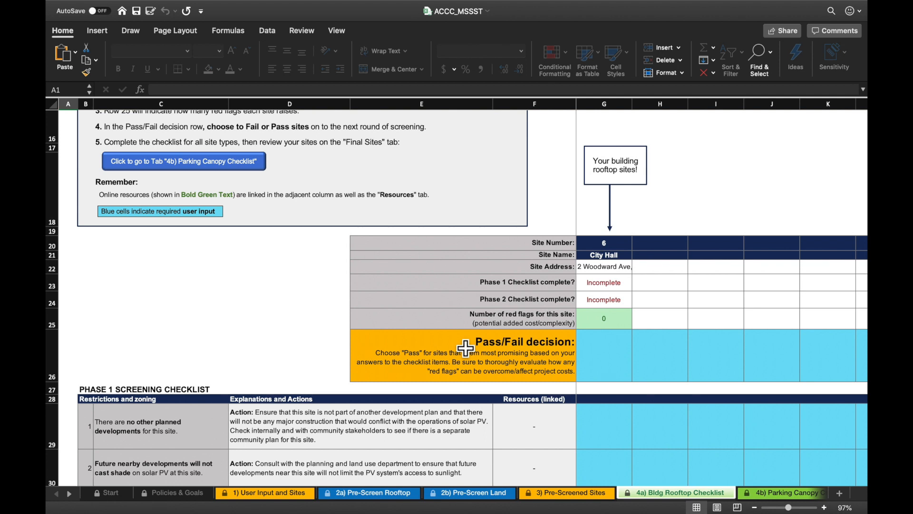
pyautogui.scroll(-3, 466, 348)
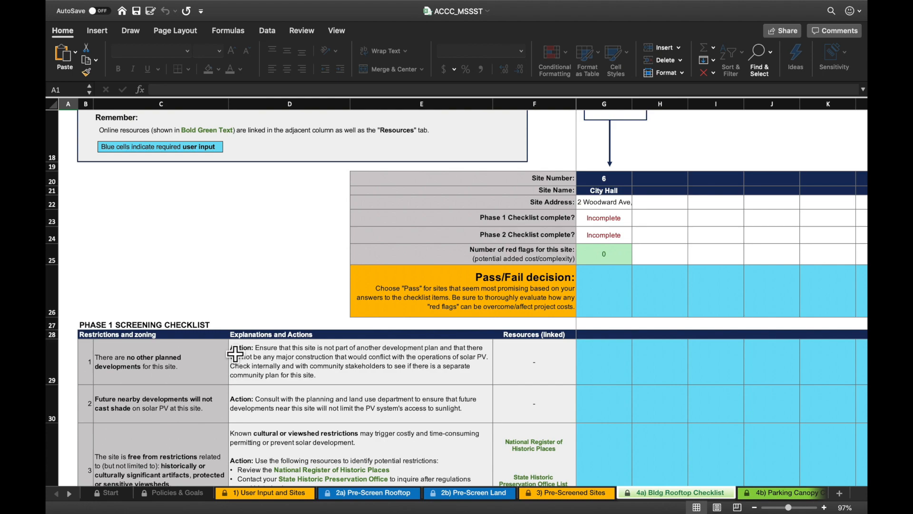
pyautogui.scroll(-15, 159, 330)
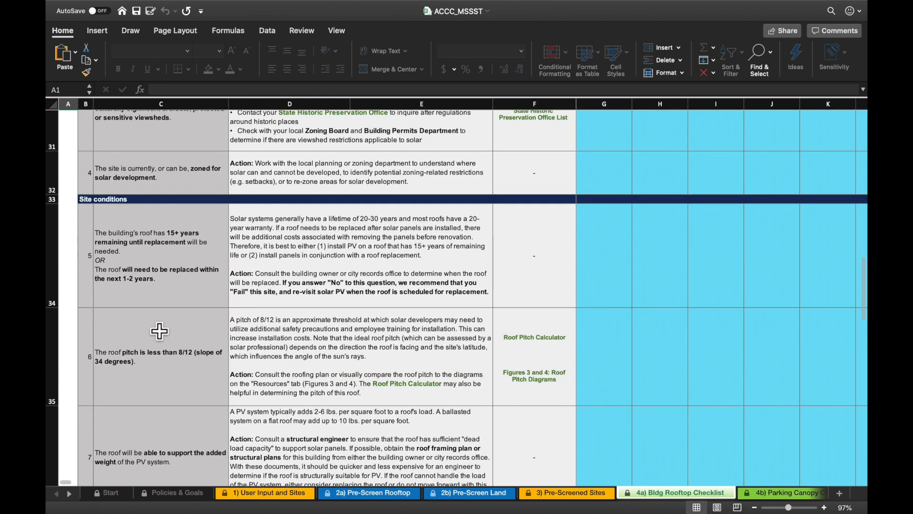
pyautogui.scroll(-20, 159, 331)
# Step: Examine the Pause! guidance and the Phase 2 screening items of the Building Rooftop Checklist
pyautogui.scroll(5, 162, 236)
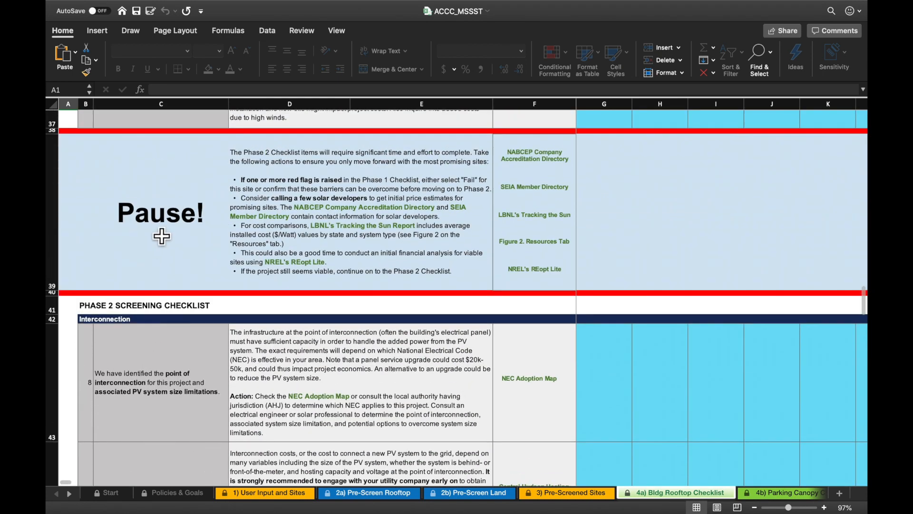
pyautogui.click(129, 312)
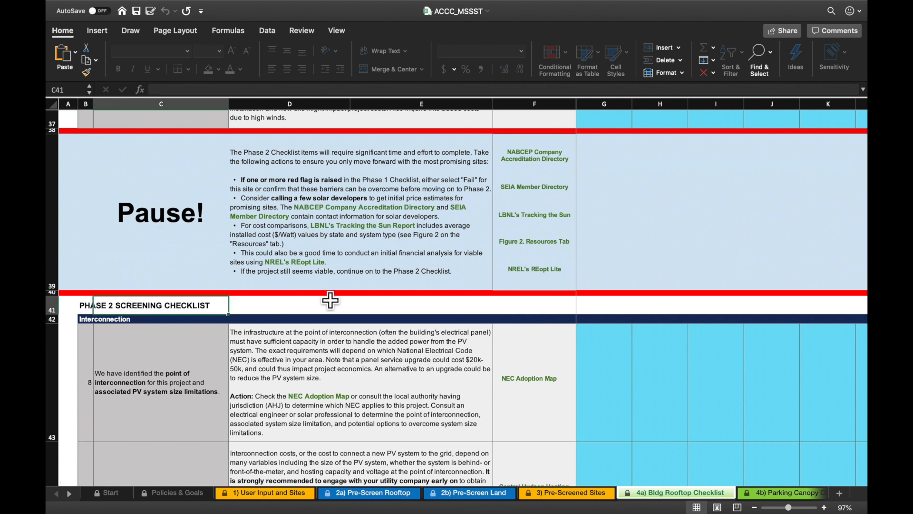
pyautogui.click(184, 229)
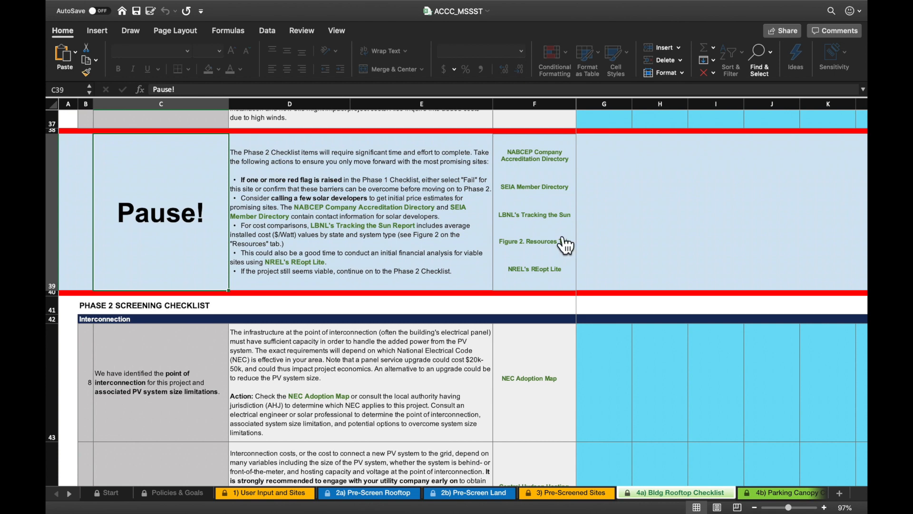
pyautogui.scroll(-2, 562, 245)
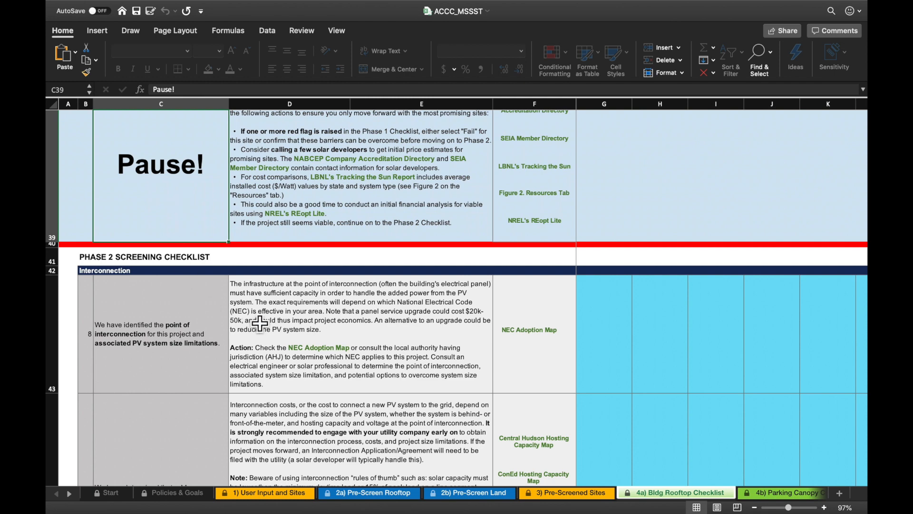
pyautogui.scroll(-10, 260, 323)
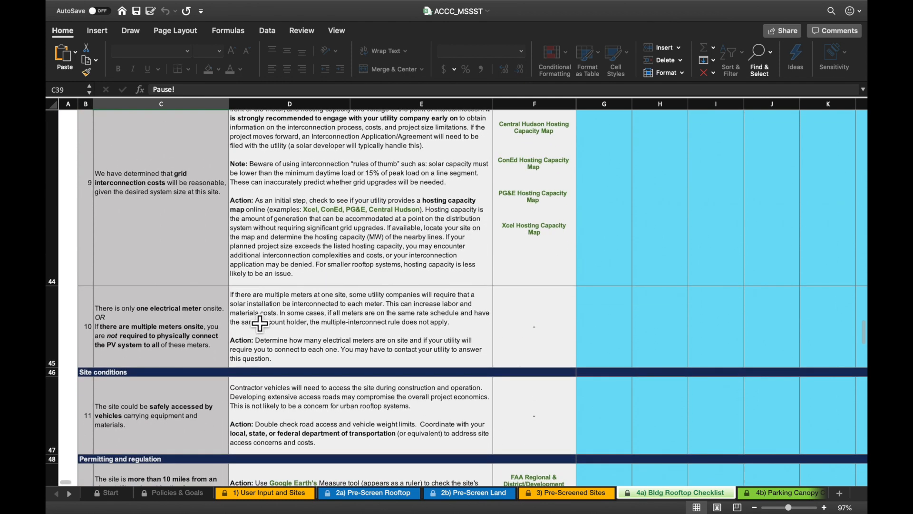
pyautogui.scroll(-2, 260, 323)
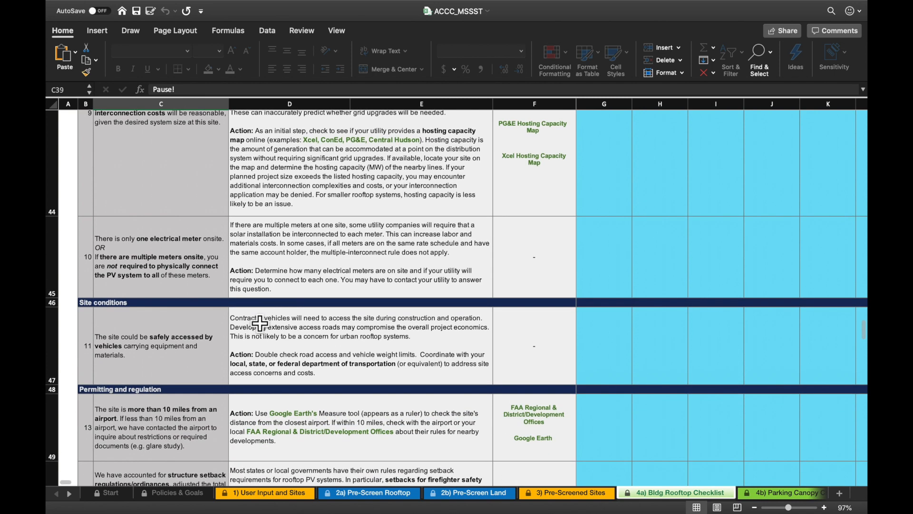
pyautogui.scroll(-3, 260, 323)
pyautogui.scroll(-7, 259, 323)
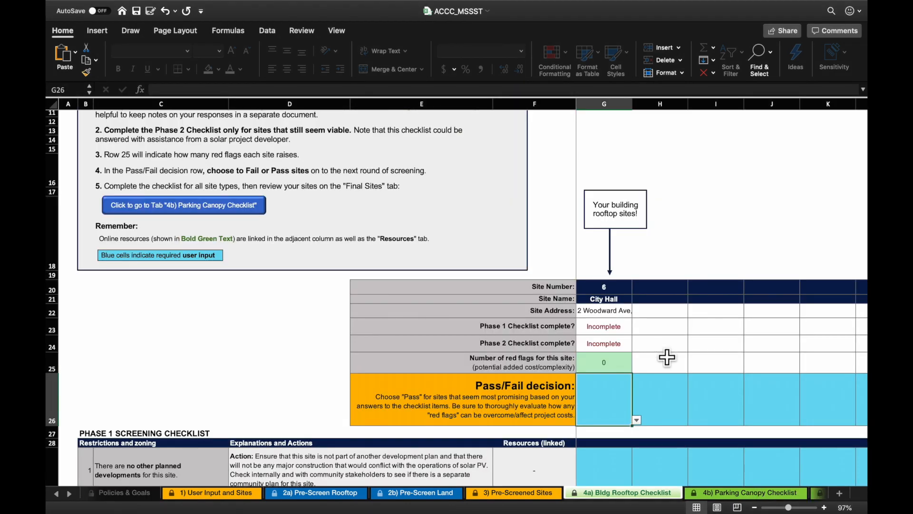
# Step: Set the secondary screening Pass/Fail decision for City Hall to Pass
pyautogui.scroll(-1, 666, 357)
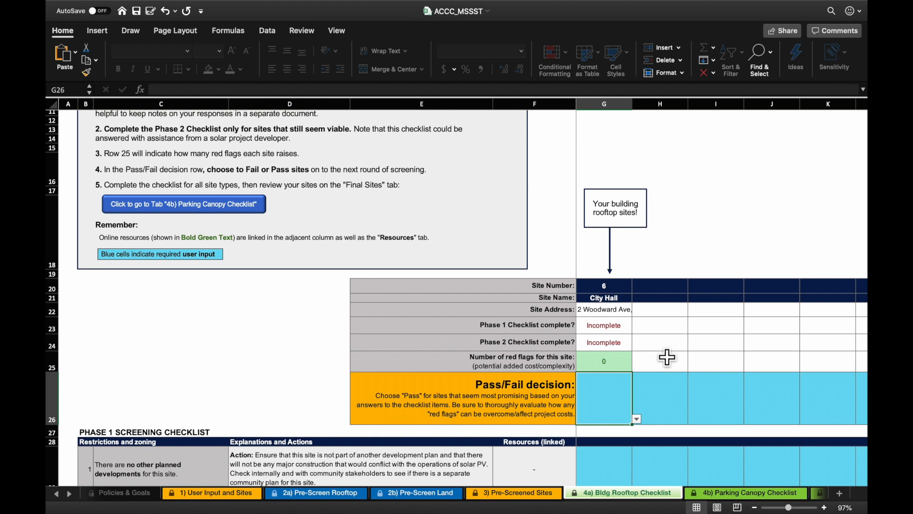
pyautogui.click(637, 420)
pyautogui.click(595, 434)
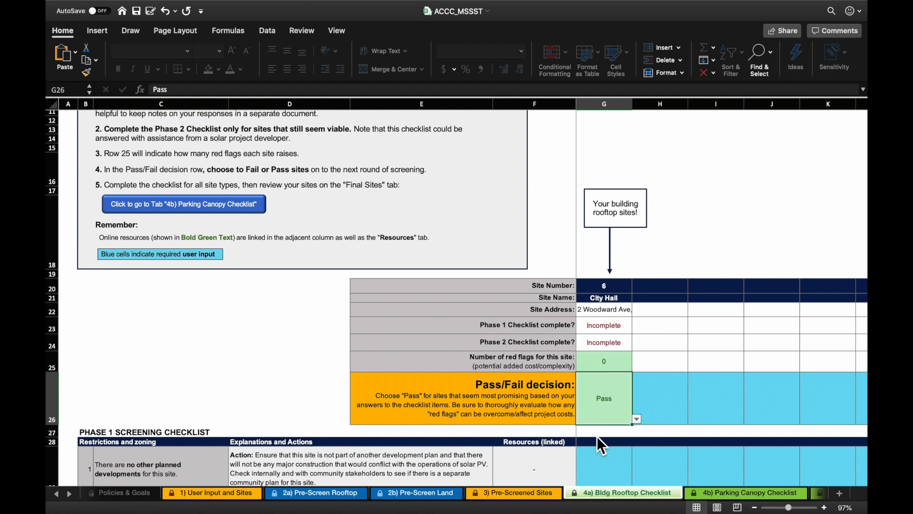
# Step: Go to the 4b Parking Canopy Checklist and set the Pass/Fail decision for Site 2 to Fail
pyautogui.click(242, 206)
pyautogui.scroll(-6, 560, 360)
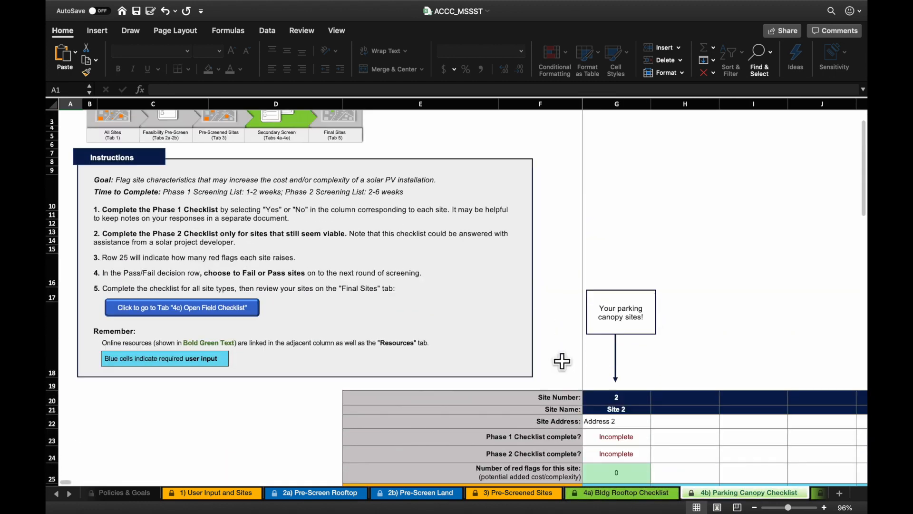
pyautogui.click(650, 414)
pyautogui.click(656, 412)
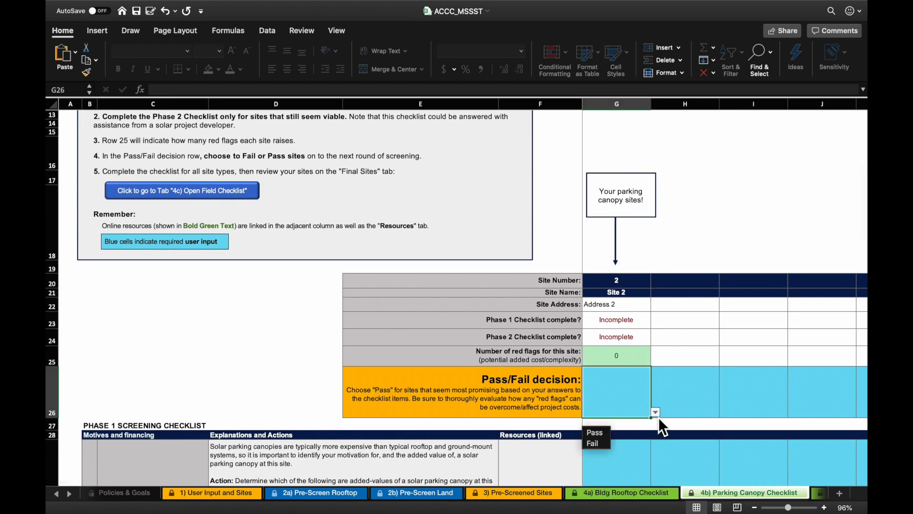
pyautogui.click(605, 444)
pyautogui.scroll(-3, 605, 443)
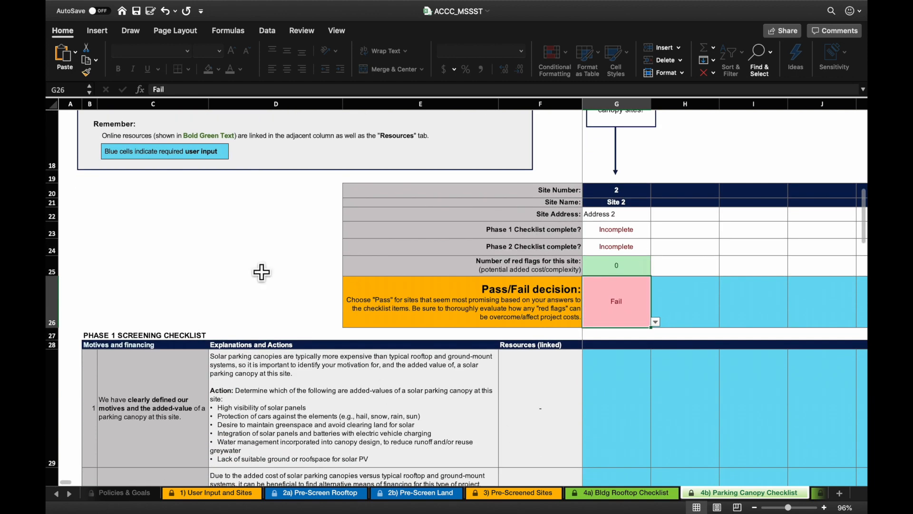
pyautogui.scroll(3, 265, 203)
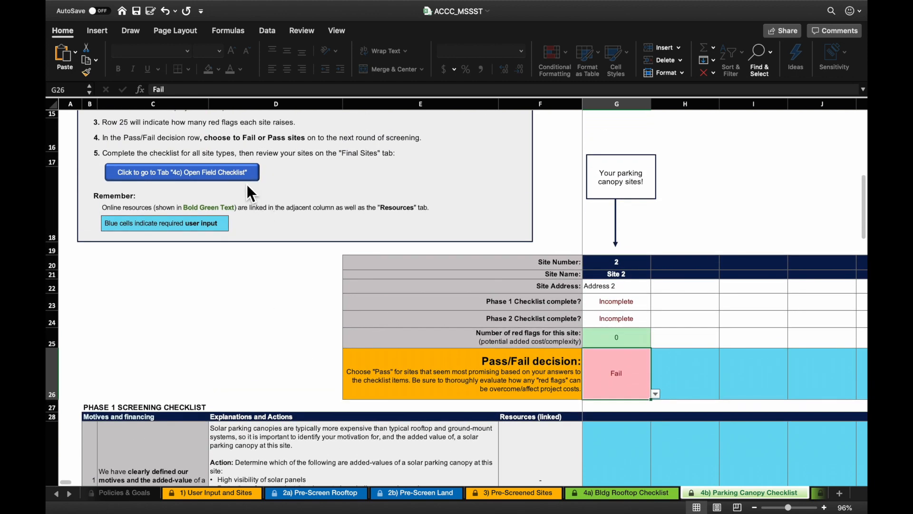
# Step: Check the 4c Open Field Checklist for any sites that need secondary screening
pyautogui.click(247, 180)
pyautogui.scroll(-6, 473, 308)
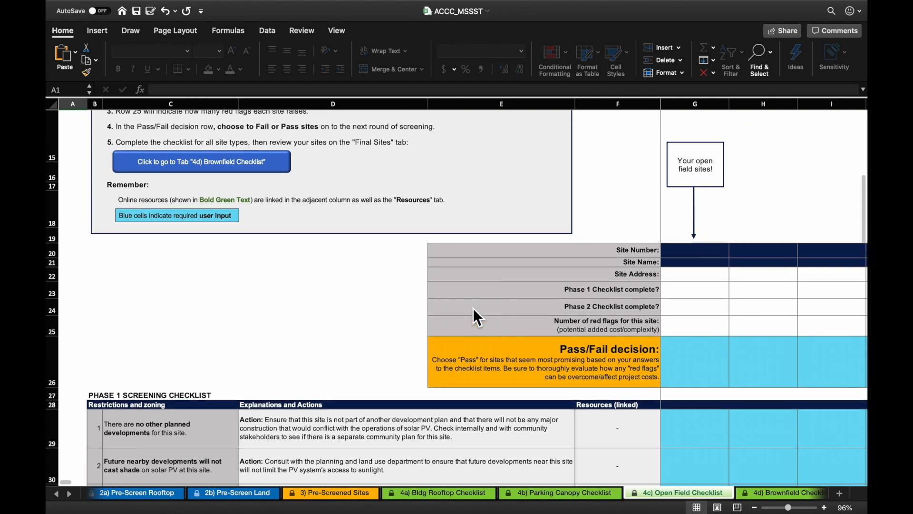
pyautogui.scroll(2, 473, 307)
# Step: On the 4d Brownfield Checklist, answer No for Site 1 to the item about no other planned developments
pyautogui.click(281, 209)
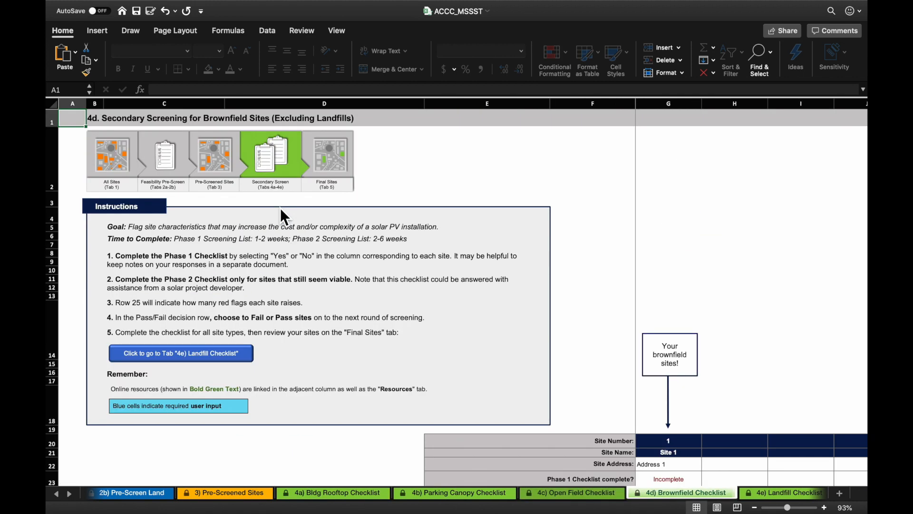
pyautogui.scroll(-5, 549, 354)
pyautogui.scroll(-3, 548, 352)
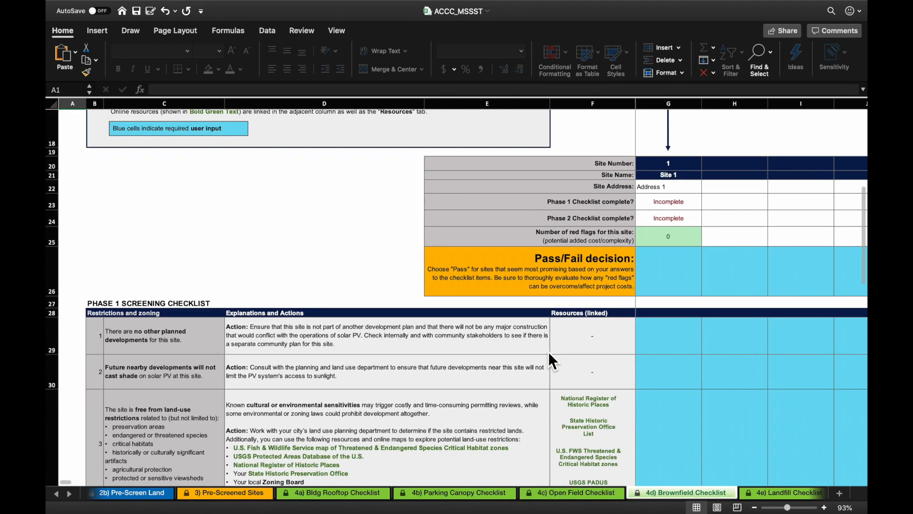
pyautogui.click(679, 347)
pyautogui.click(706, 349)
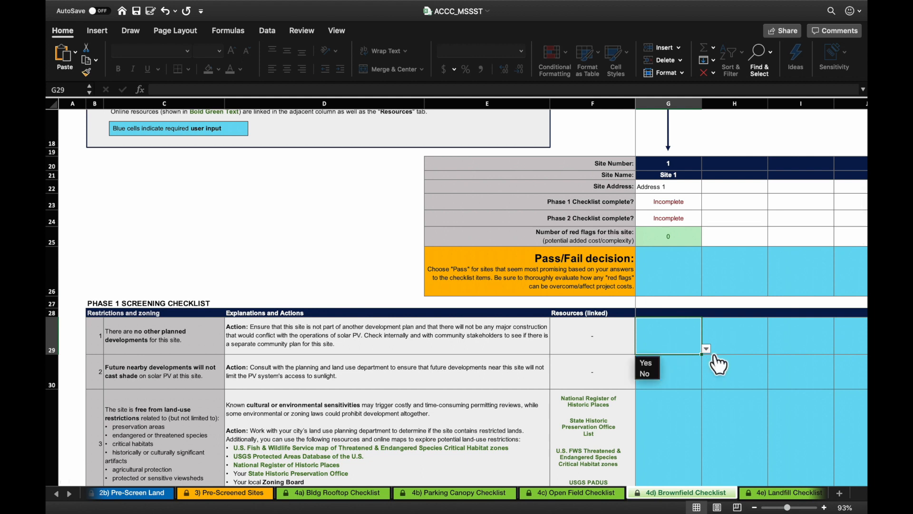
pyautogui.click(660, 375)
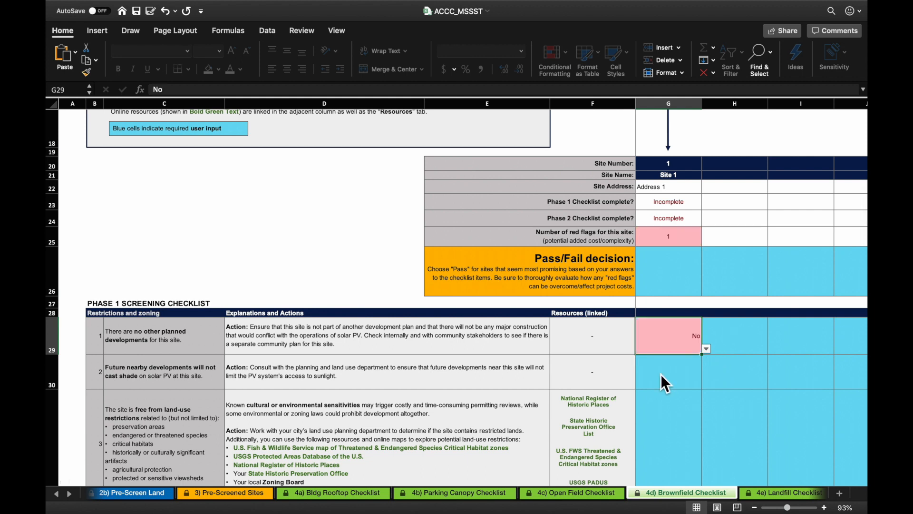
# Step: Set the Brownfield Checklist's Pass/Fail decision for Site 1 to Fail
pyautogui.click(678, 292)
pyautogui.click(706, 291)
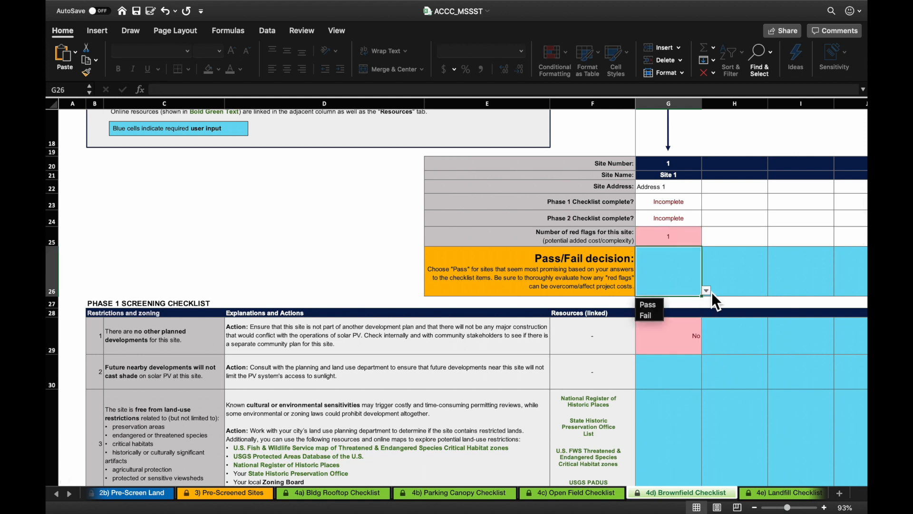
pyautogui.click(657, 314)
# Step: Check the 4e Landfill Checklist for sites, and go on to the Your Final Sites table on Tab 5
pyautogui.scroll(5, 632, 269)
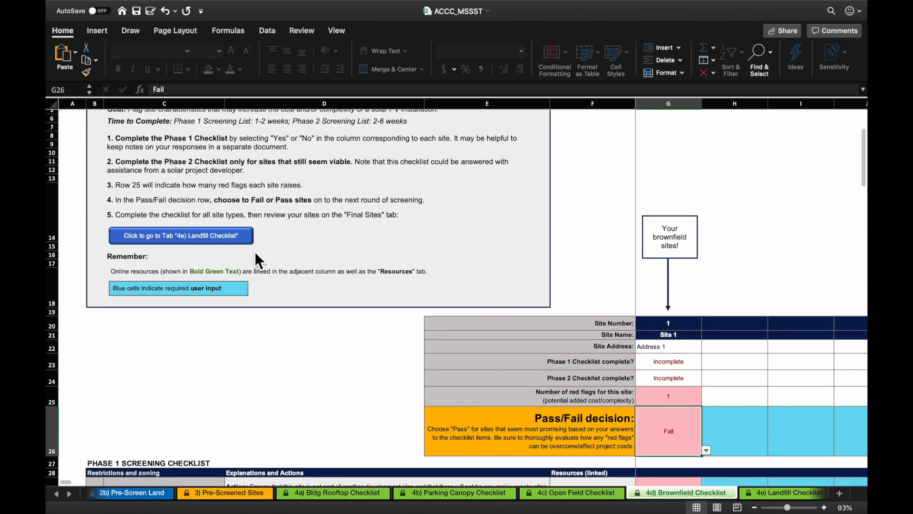
pyautogui.click(241, 237)
pyautogui.scroll(-5, 384, 274)
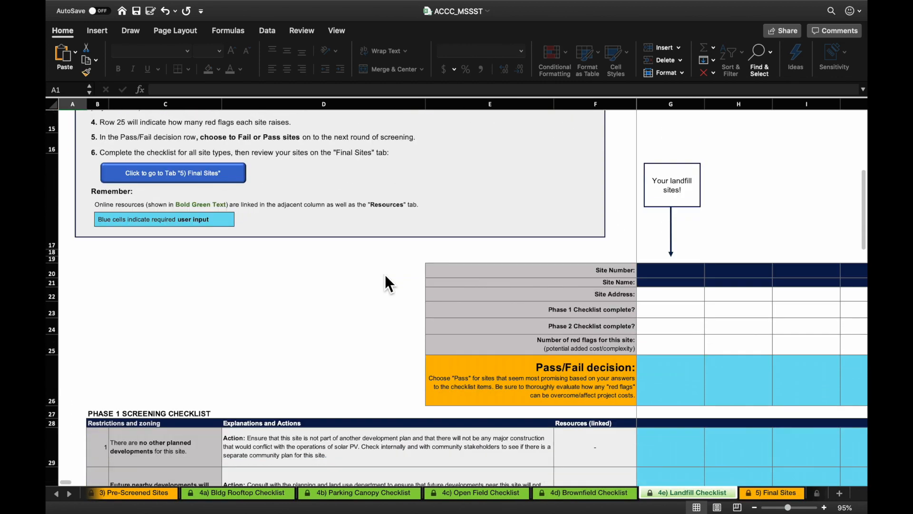
pyautogui.scroll(6, 384, 274)
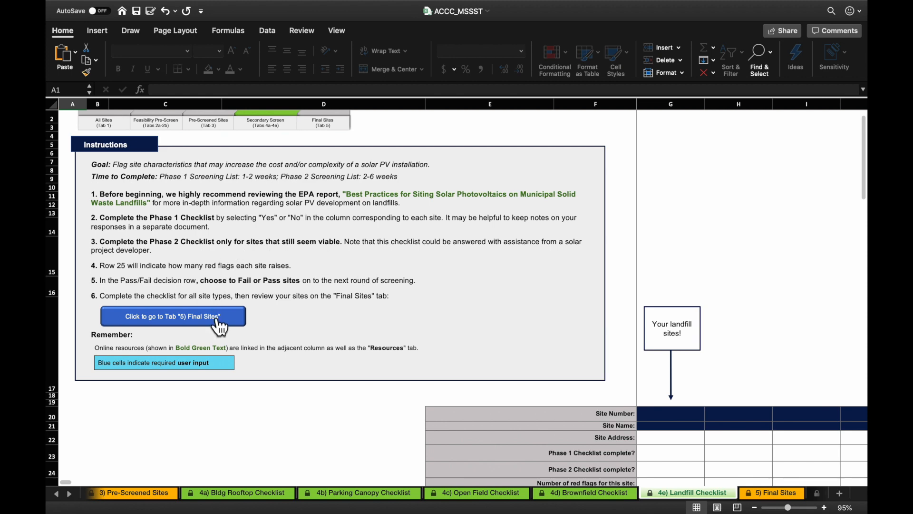
pyautogui.click(213, 317)
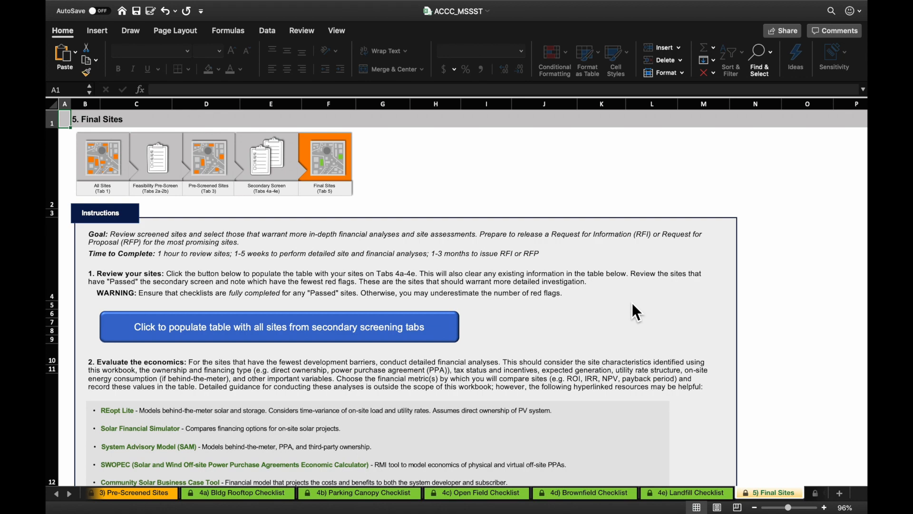
pyautogui.scroll(-10, 632, 304)
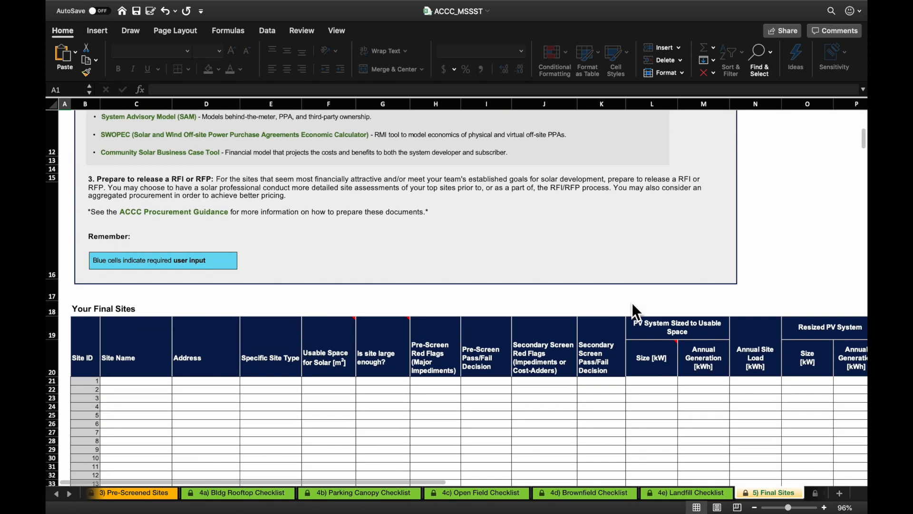
# Step: Populate the Your Final Sites table with all sites from the secondary screening tabs, accepting that existing information is overwritten
pyautogui.scroll(7, 549, 262)
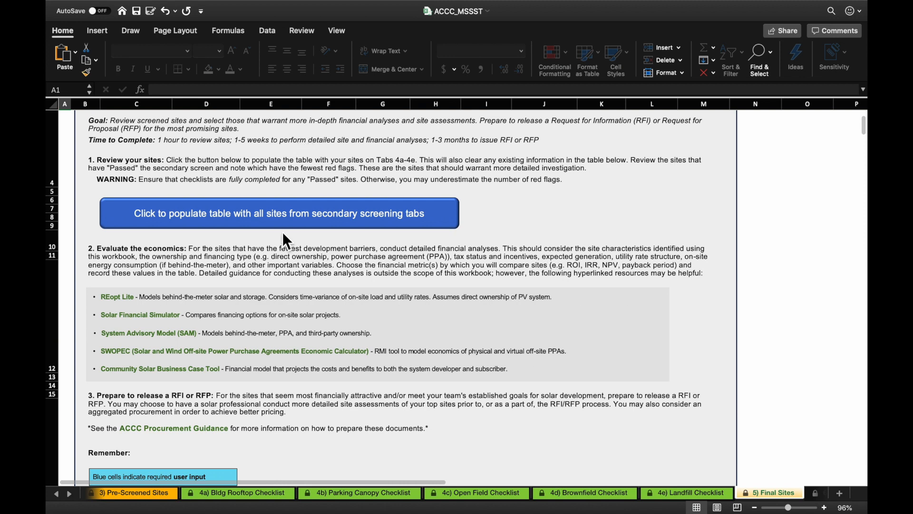
pyautogui.click(281, 218)
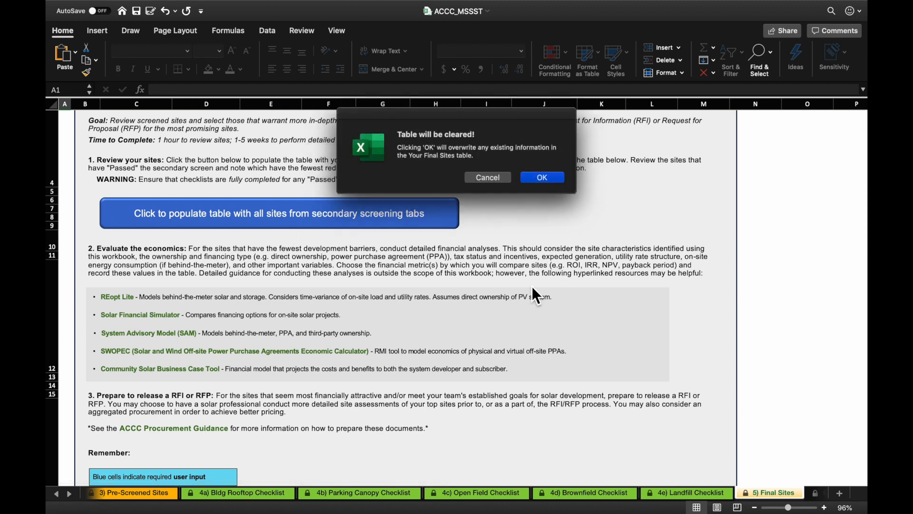
pyautogui.click(542, 177)
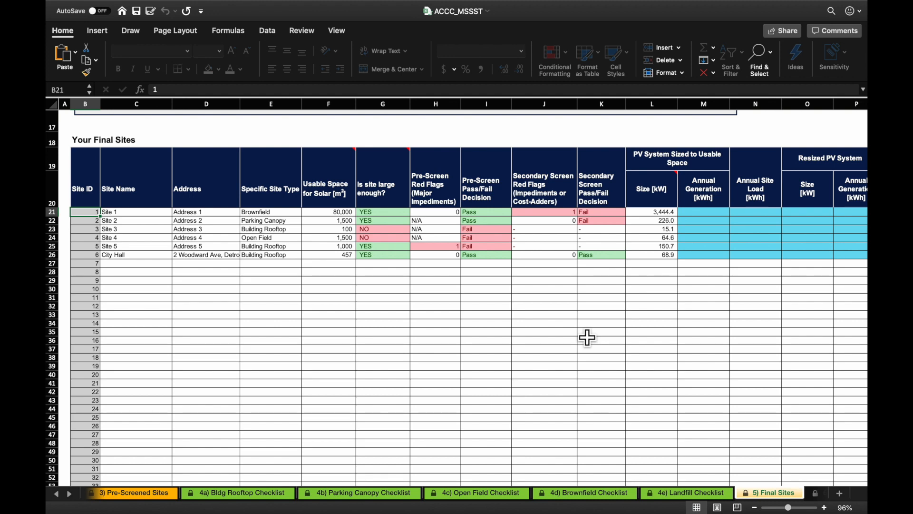
# Step: Review the populated Your Final Sites table and the instructions above it on evaluating the economics with the linked financial analysis resources
pyautogui.scroll(2, 587, 337)
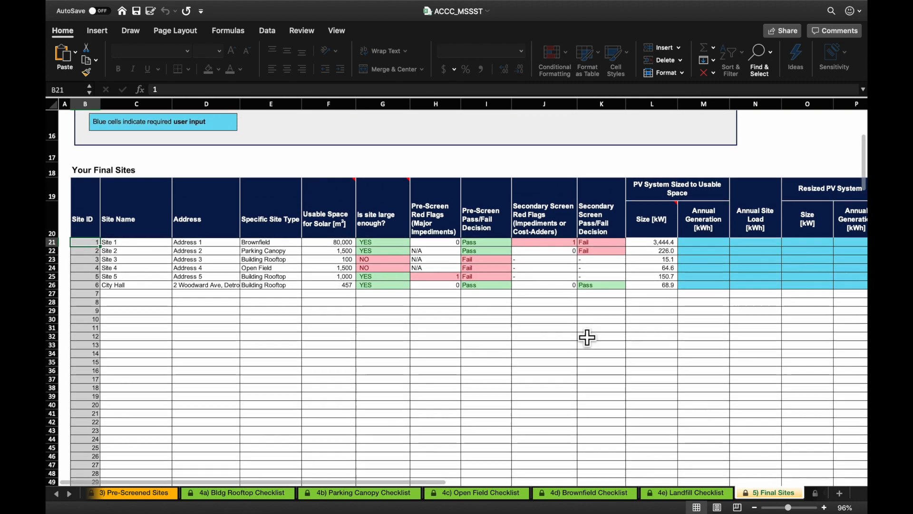
pyautogui.scroll(3, 489, 245)
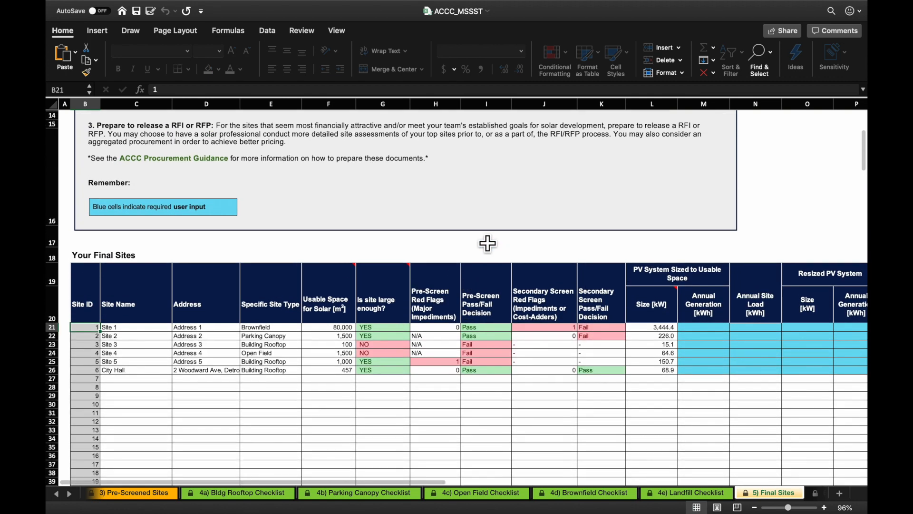
pyautogui.scroll(5, 486, 243)
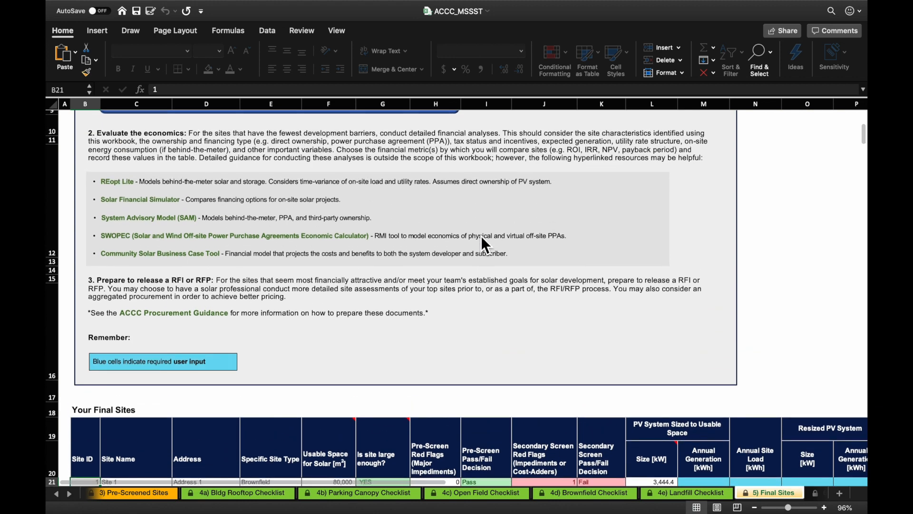
pyautogui.scroll(1, 489, 247)
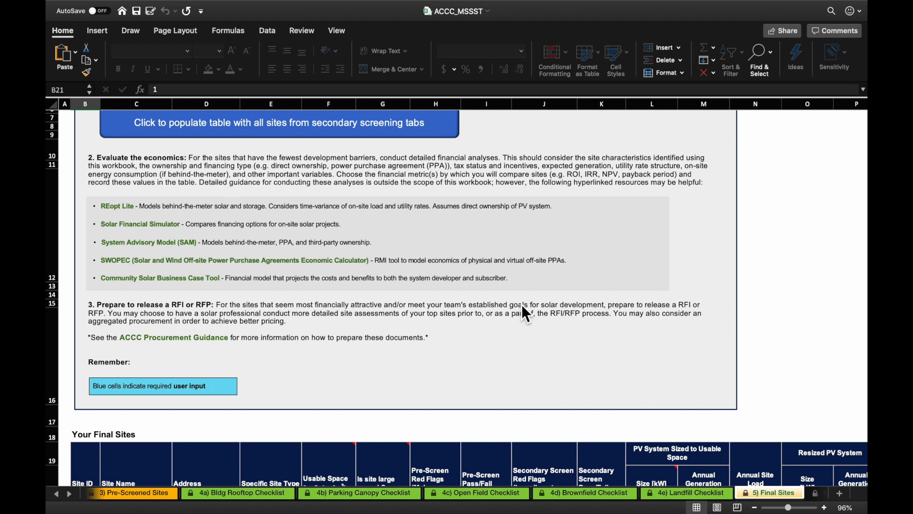
pyautogui.scroll(-5, 522, 306)
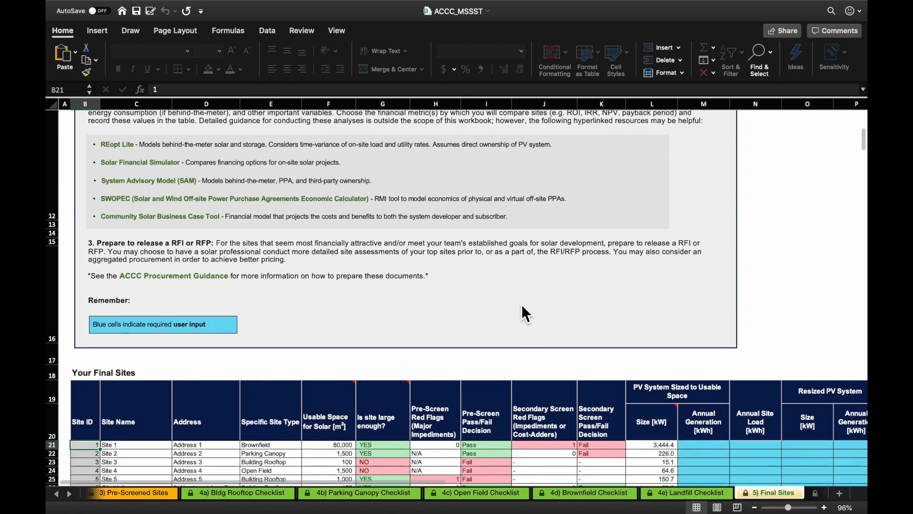
pyautogui.scroll(-2, 521, 304)
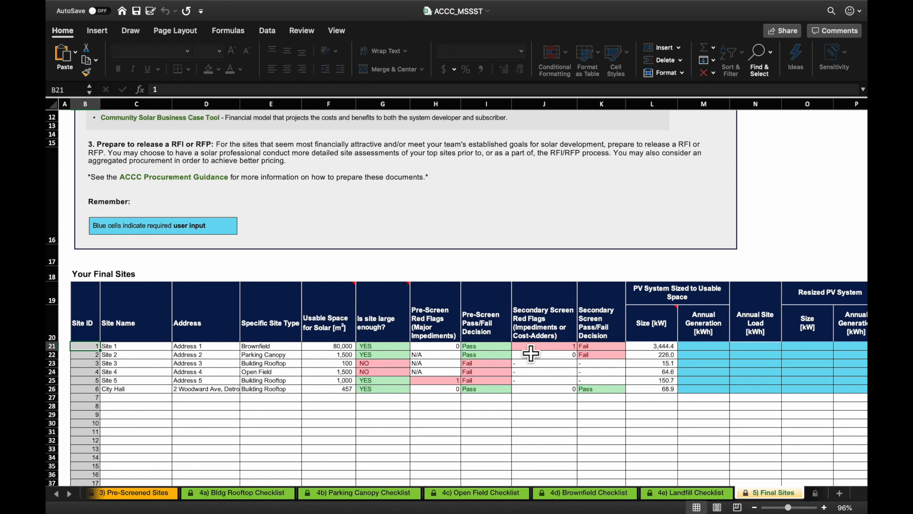
# Step: Examine the user-input columns of the Final Sites table, from annual generation and resized PV system through the financial metrics to Your Notes
pyautogui.hscroll(3, 531, 353)
pyautogui.scroll(1, 531, 353)
pyautogui.hscroll(15, 530, 352)
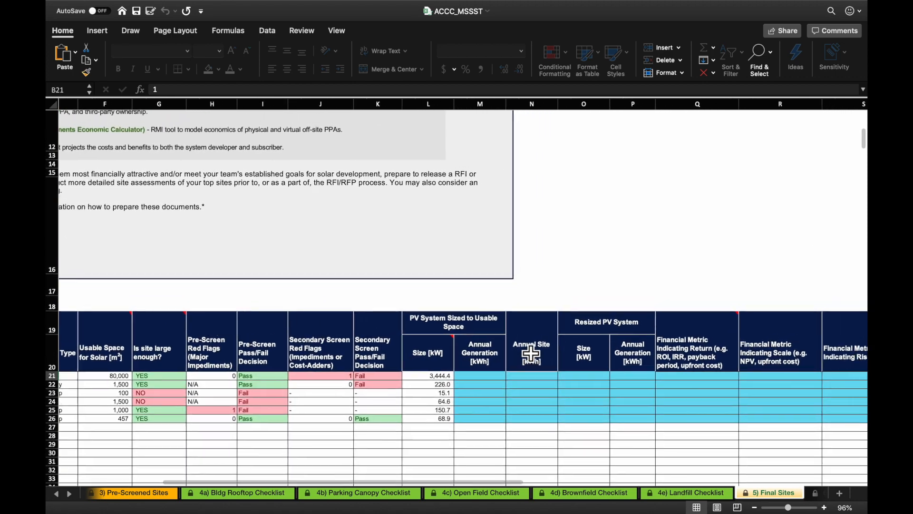
pyautogui.hscroll(6, 530, 352)
pyautogui.scroll(-1, 531, 352)
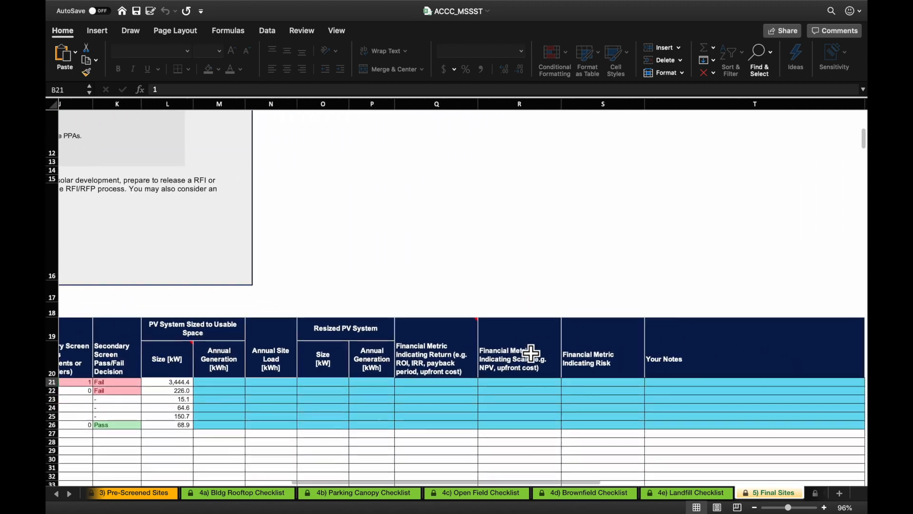
pyautogui.hscroll(2, 530, 353)
pyautogui.scroll(1, 529, 353)
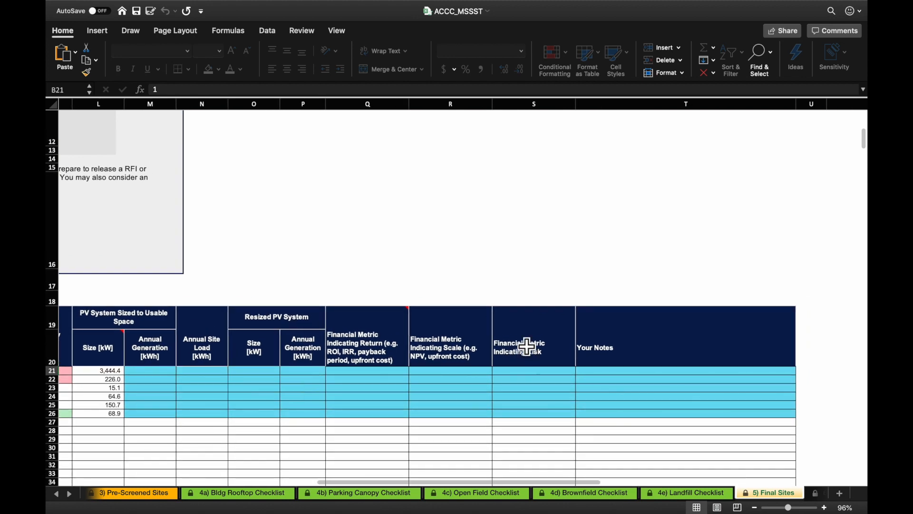
pyautogui.click(629, 351)
# Step: Read the guidance on preparing to release an RFI or RFP, and return to the site results in the Your Final Sites table
pyautogui.hscroll(-15, 629, 351)
pyautogui.scroll(3, 629, 351)
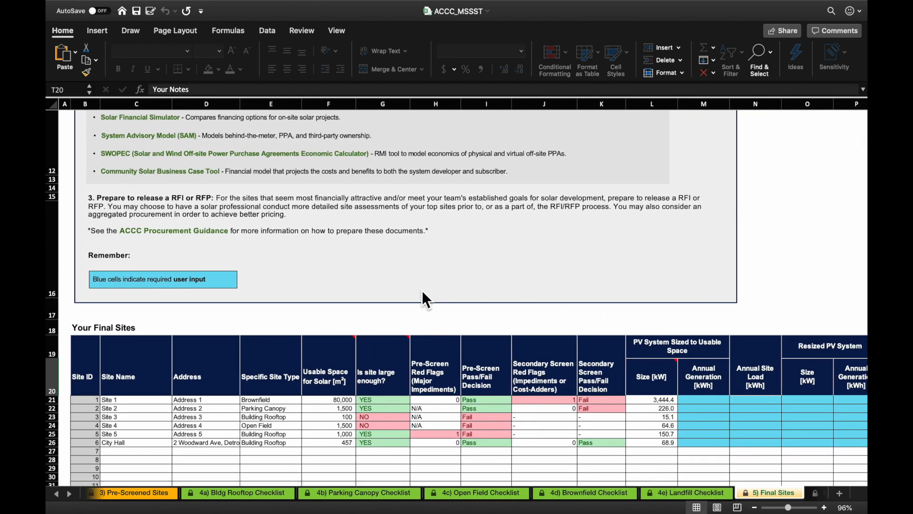
pyautogui.scroll(2, 422, 292)
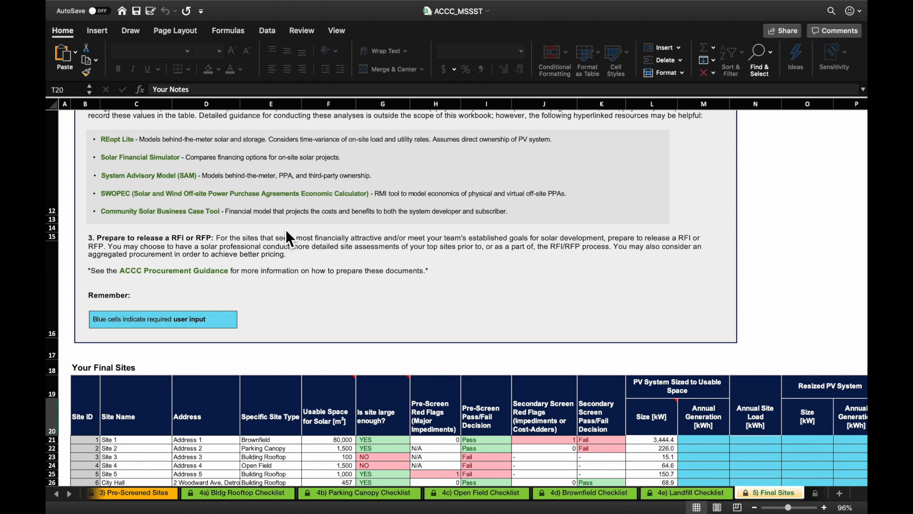
pyautogui.scroll(-5, 438, 212)
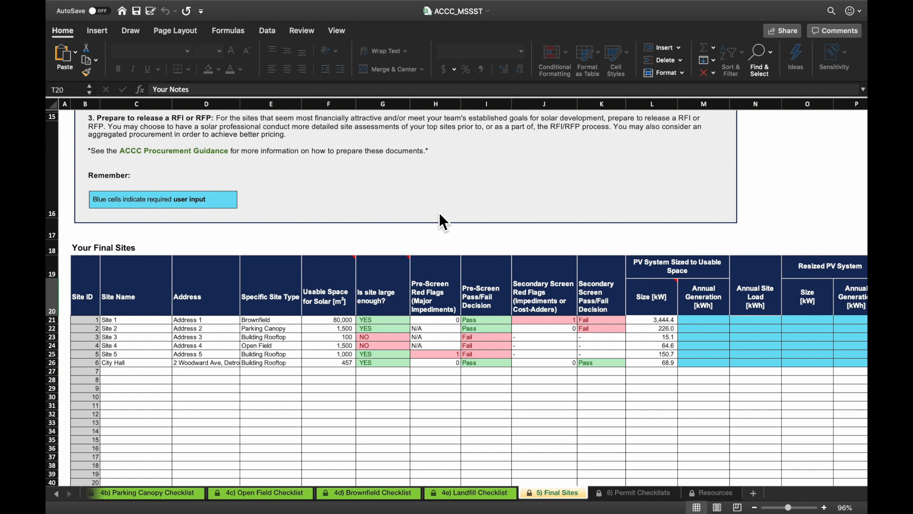